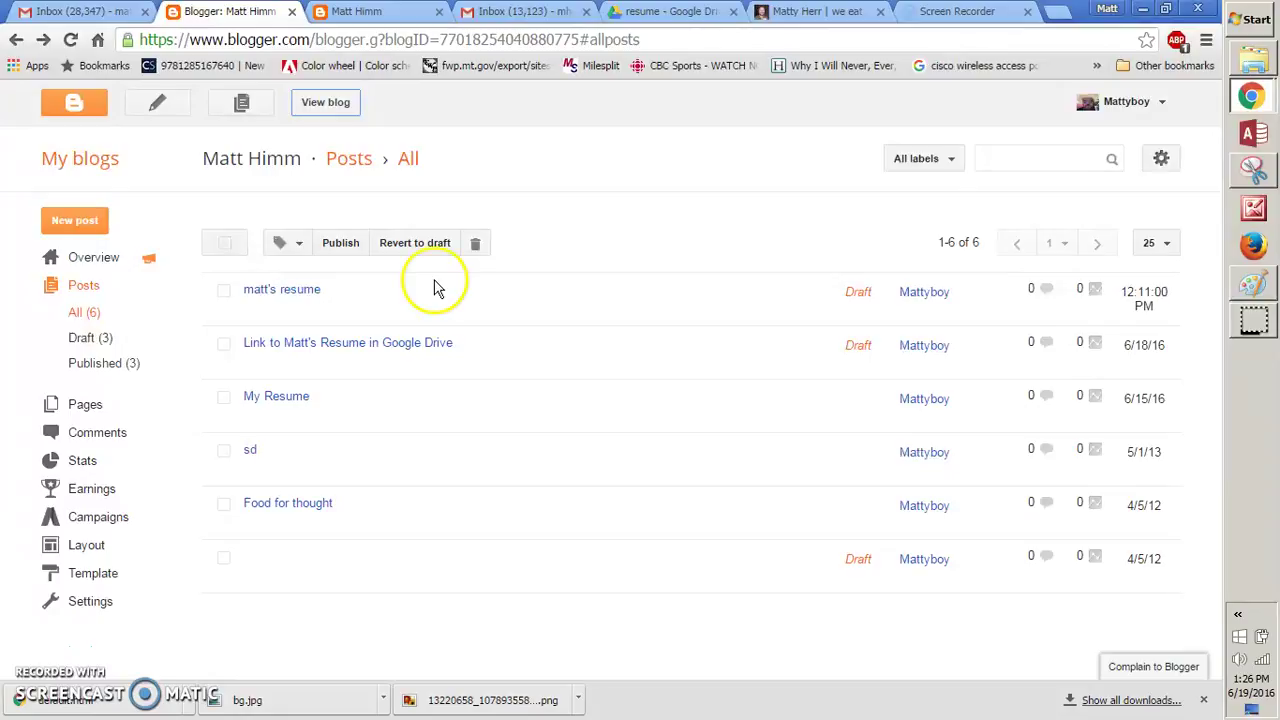
Step: Switch to Google Drive, open the "Matts Fake Resume" document and download it as a PDF document
click(650, 16)
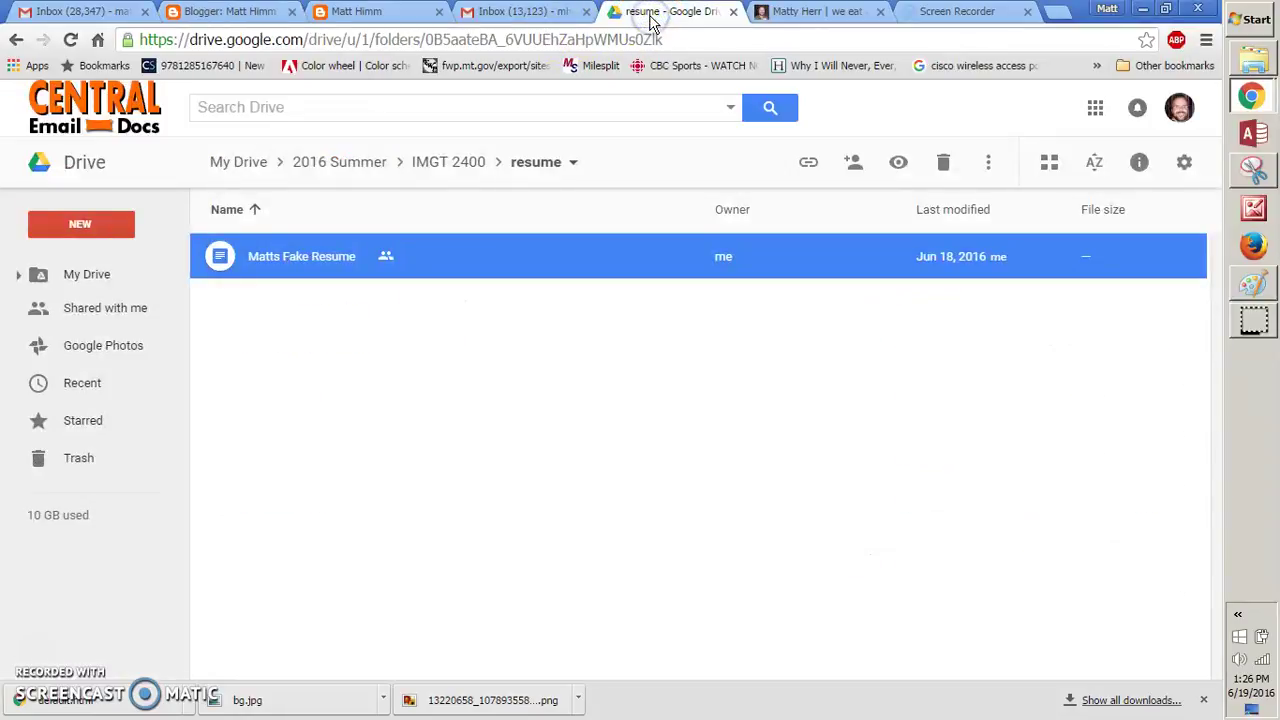
double_click(222, 260)
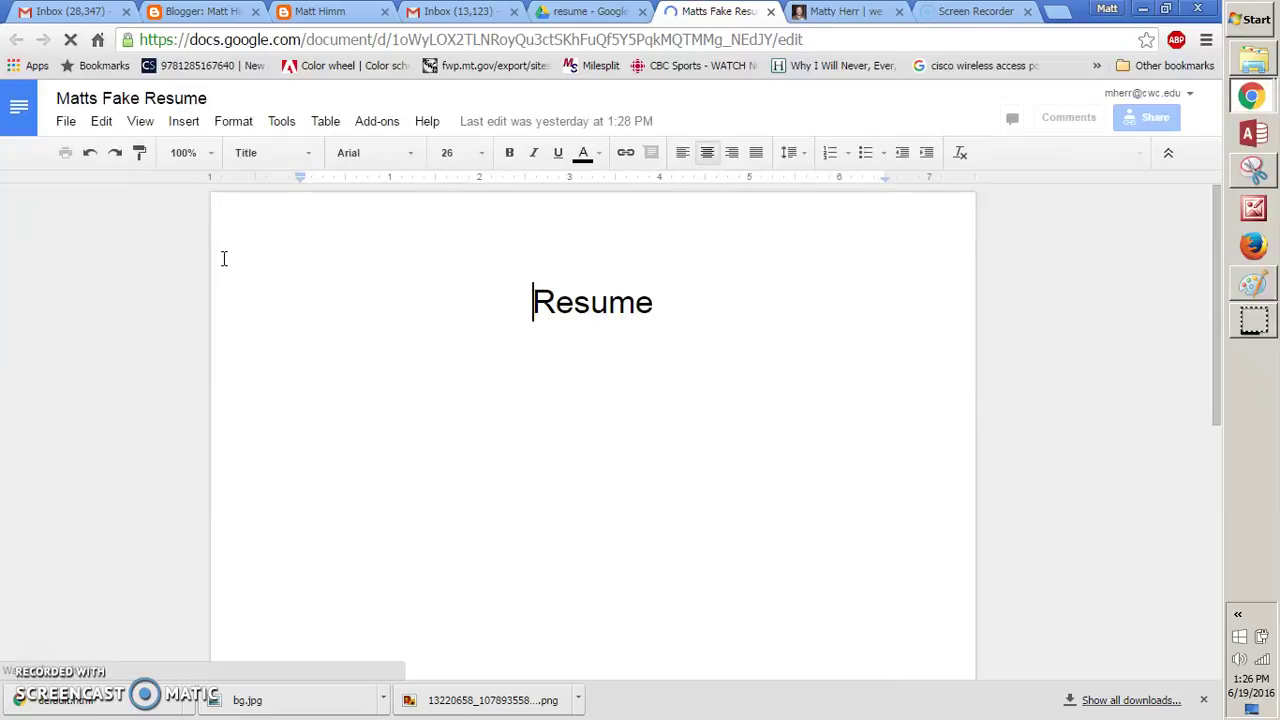
click(64, 124)
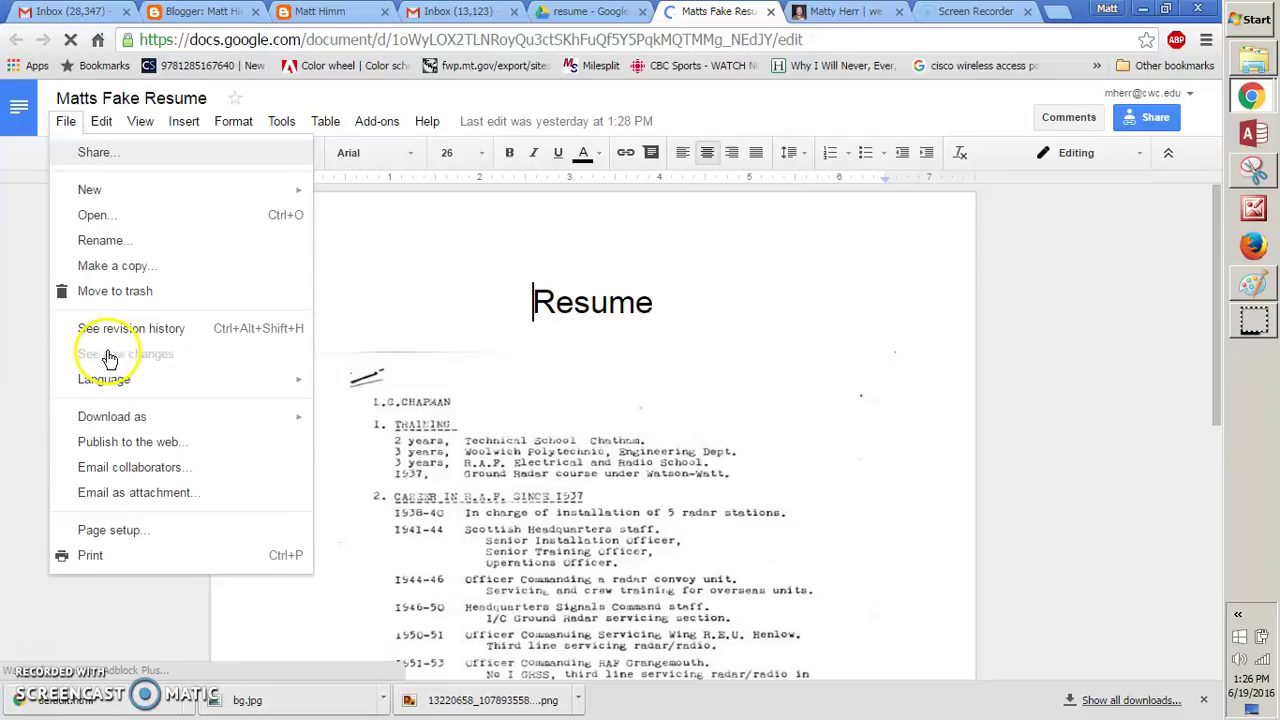
mouse_move(114, 414)
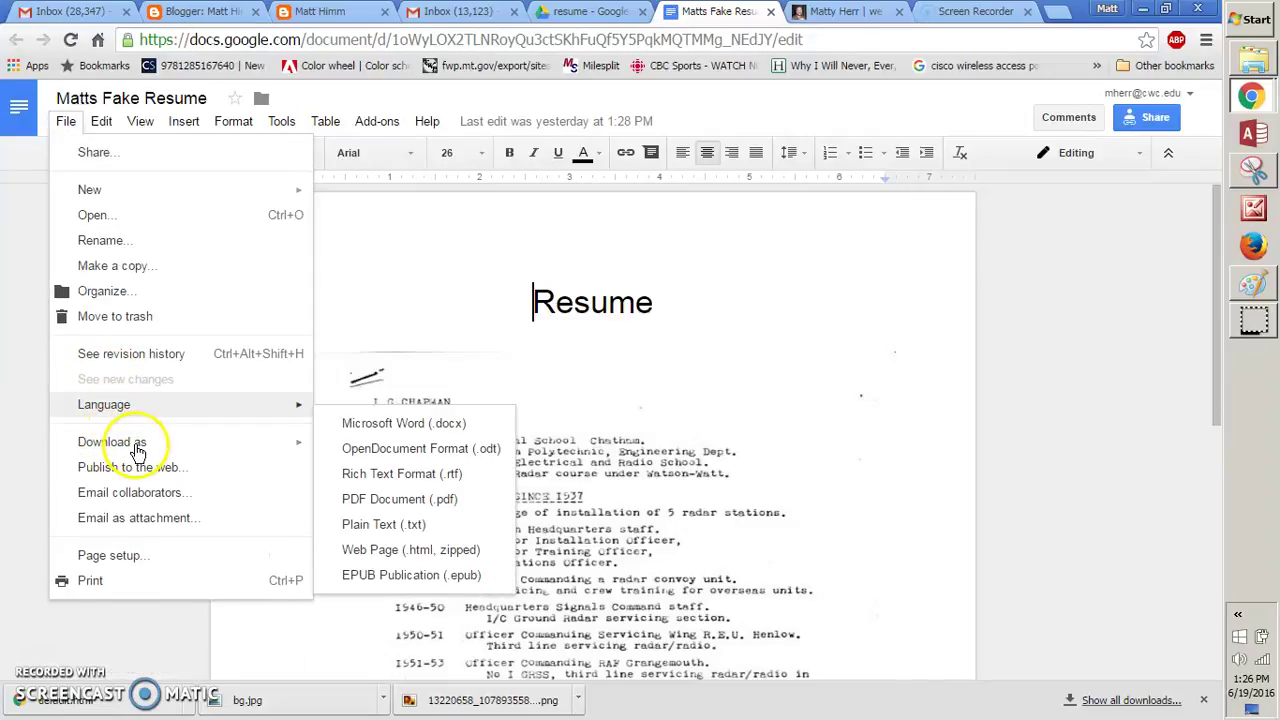
mouse_move(147, 448)
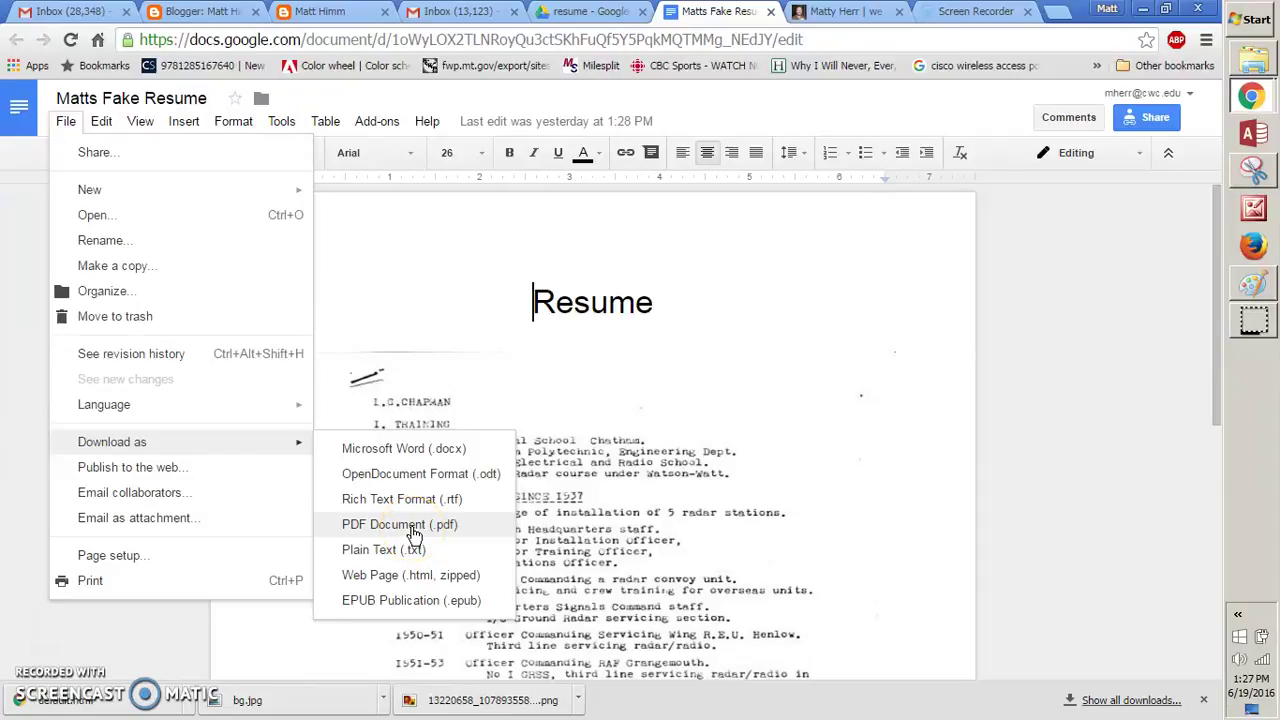
click(413, 530)
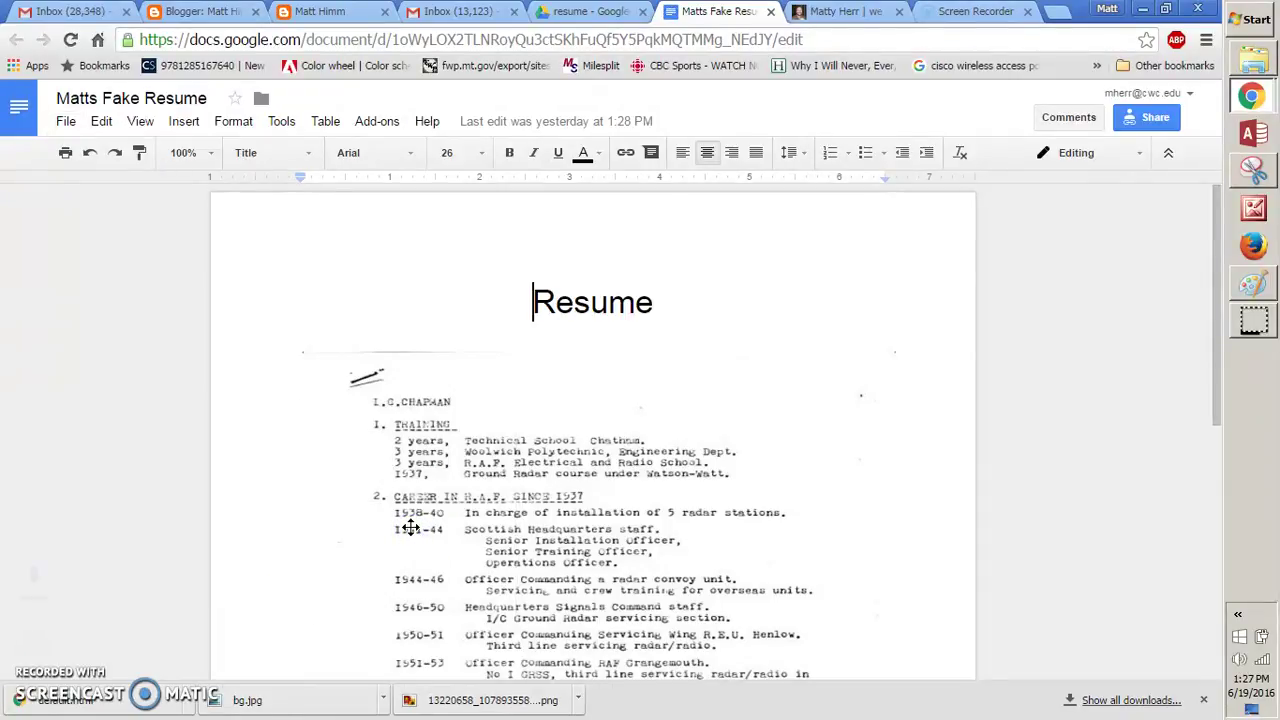
click(160, 700)
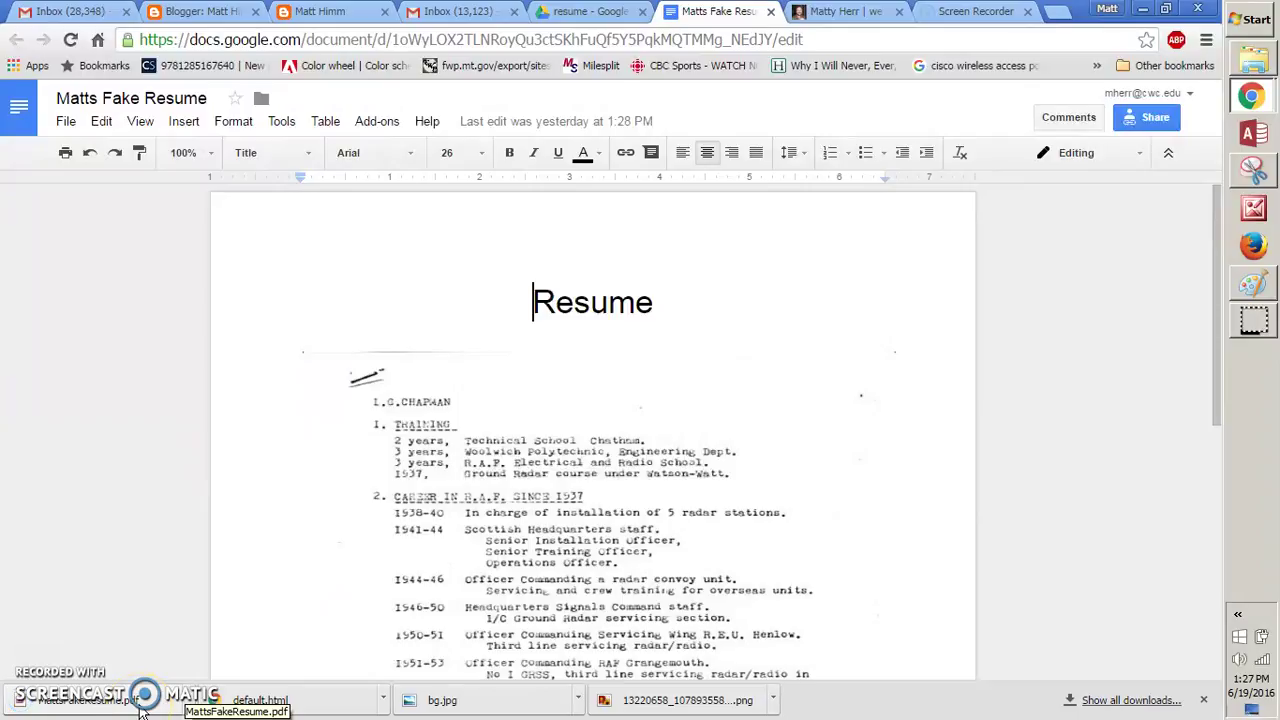
Step: Upload MattsFakeResume.pdf from the Downloads folder into the "resume" folder in Google Drive
click(567, 14)
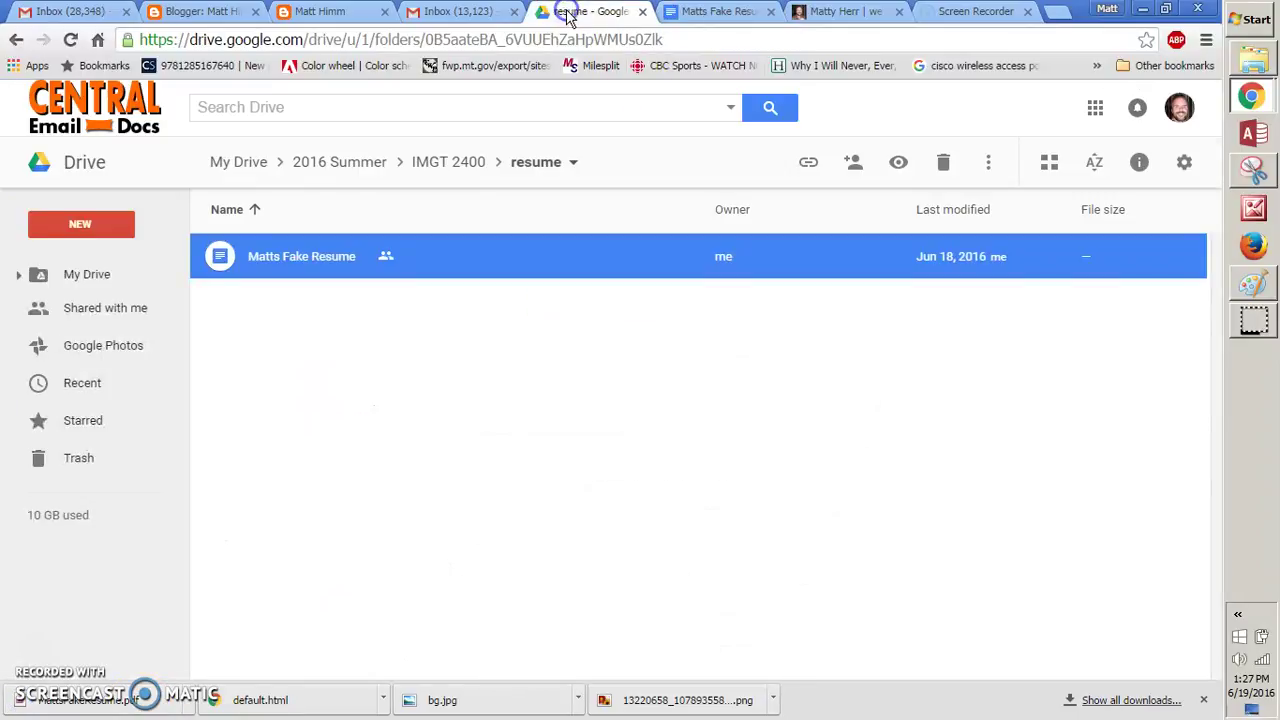
click(189, 708)
click(251, 643)
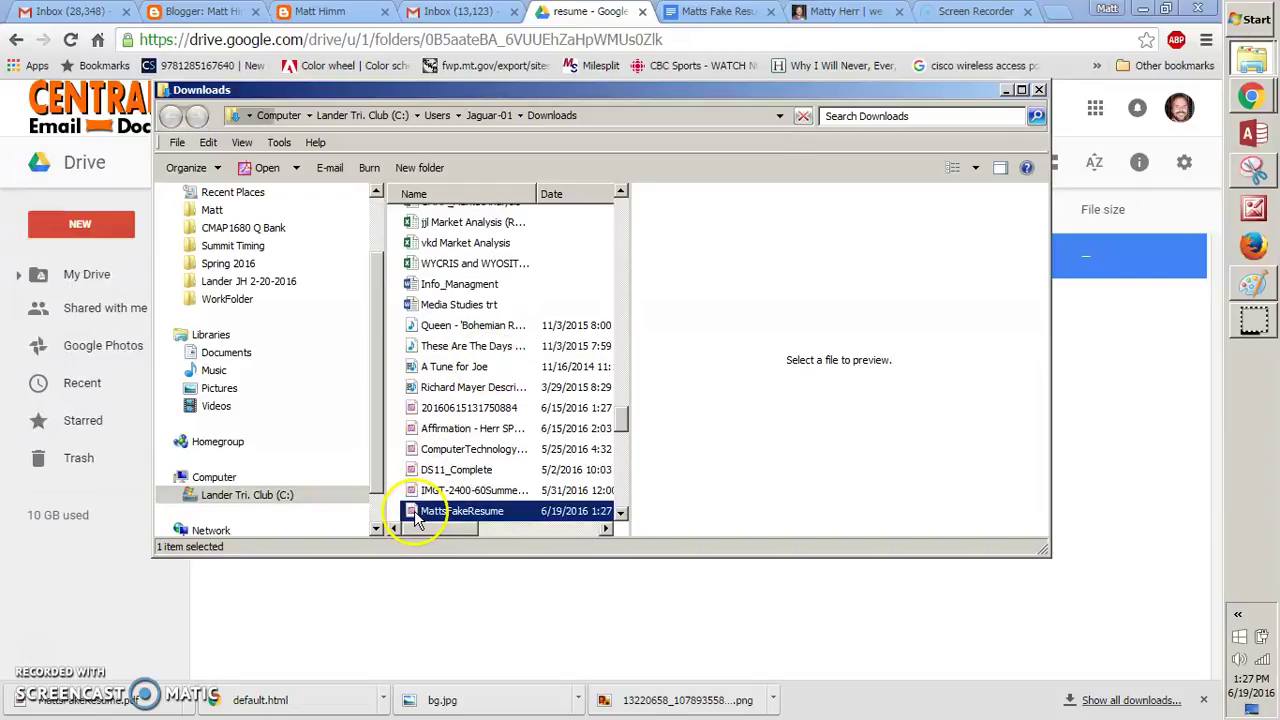
drag(428, 522, 458, 606)
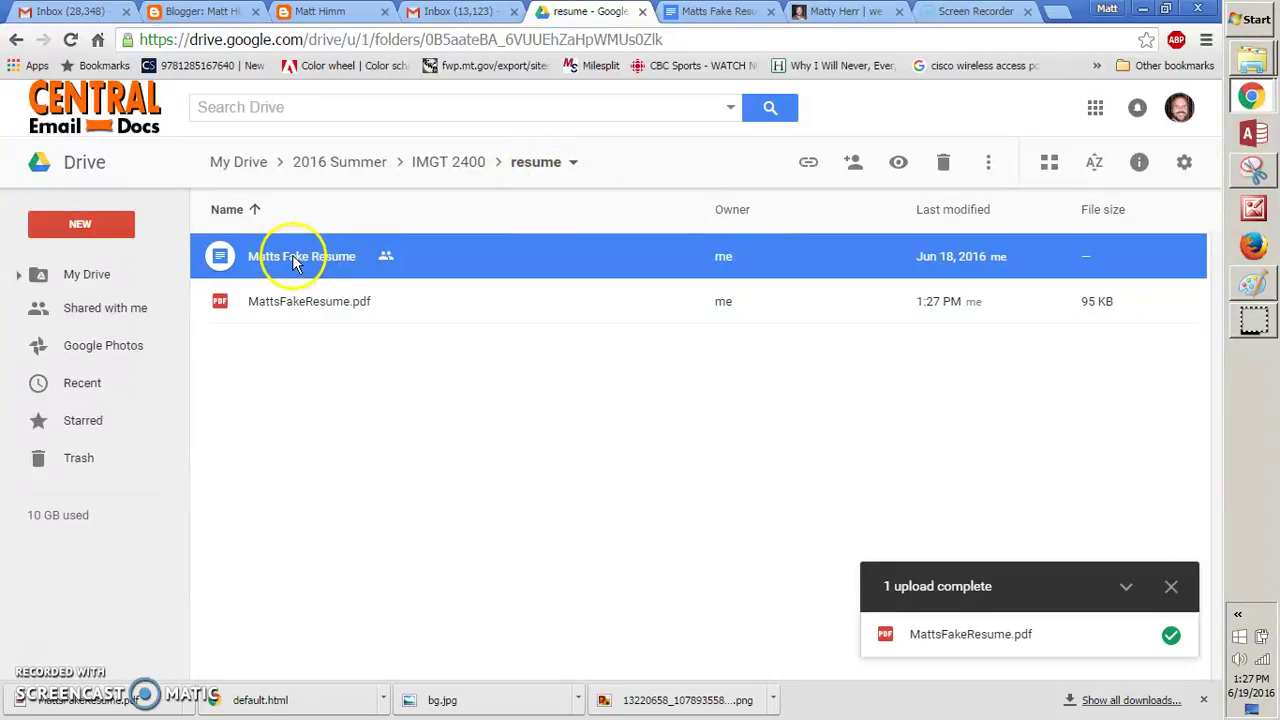
Step: Preview the uploaded MattsFakeResume.pdf, then close the preview and dismiss the upload notice
double_click(224, 306)
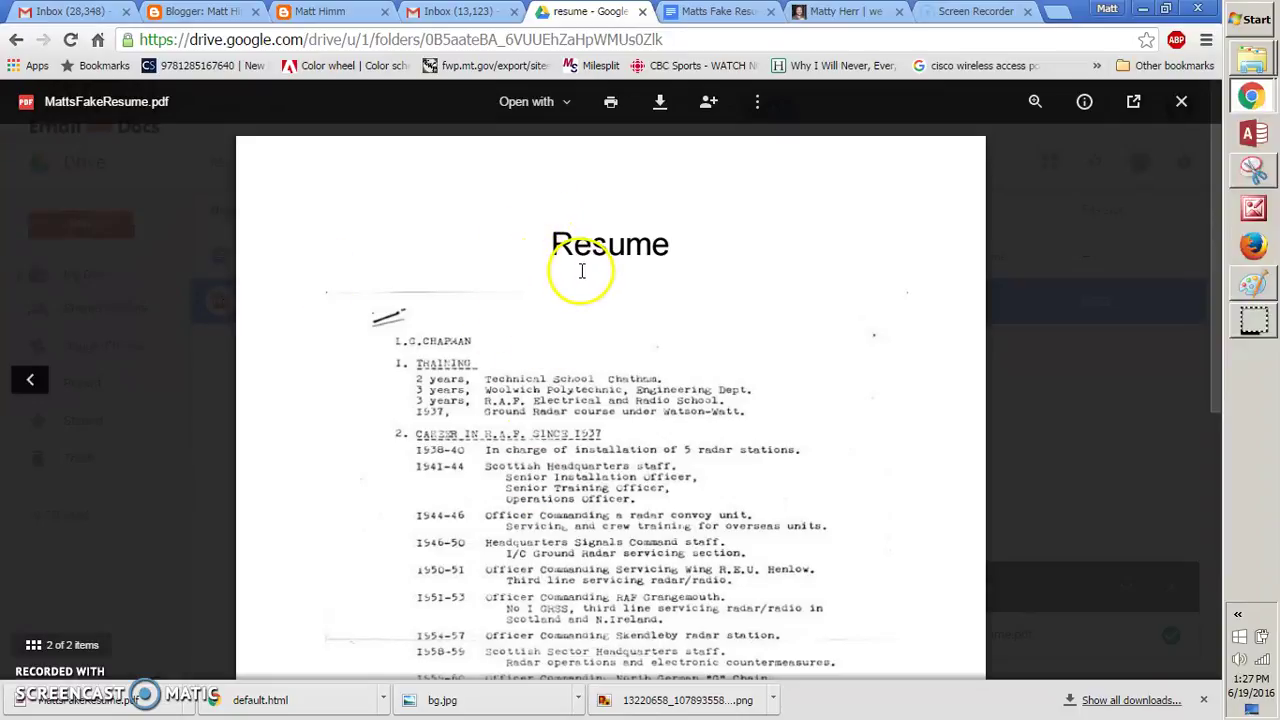
click(1181, 101)
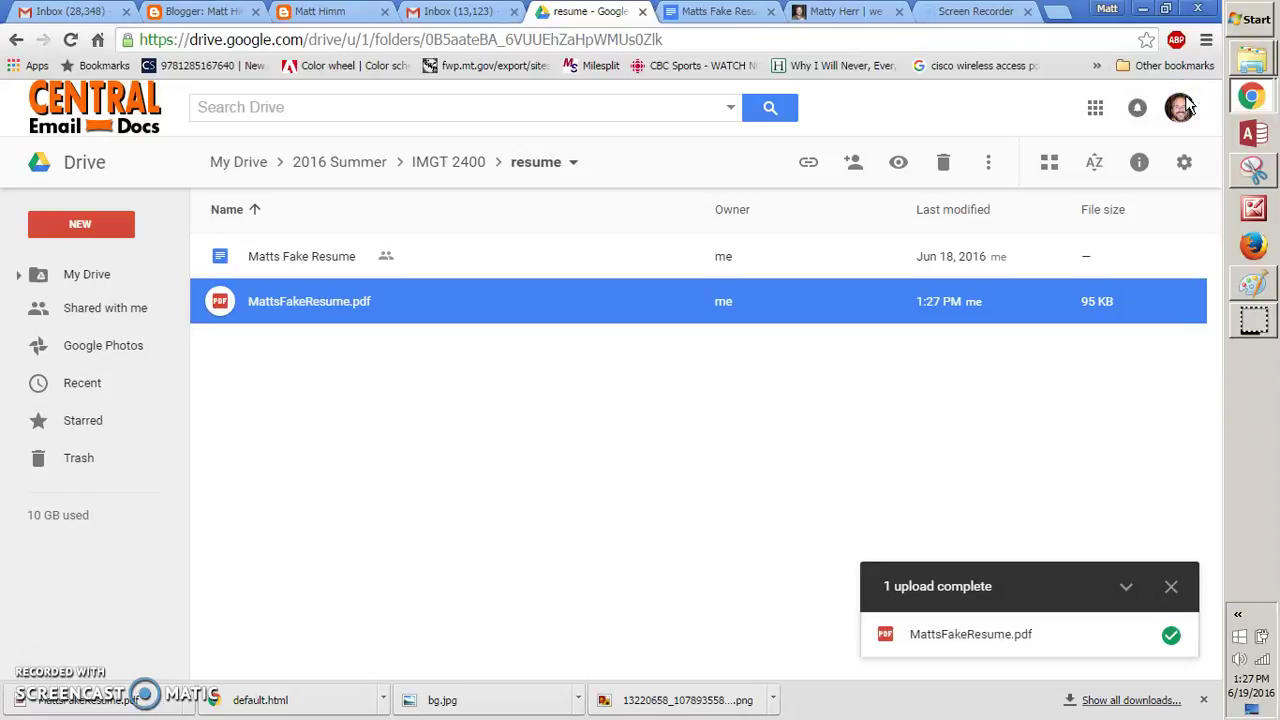
click(1172, 587)
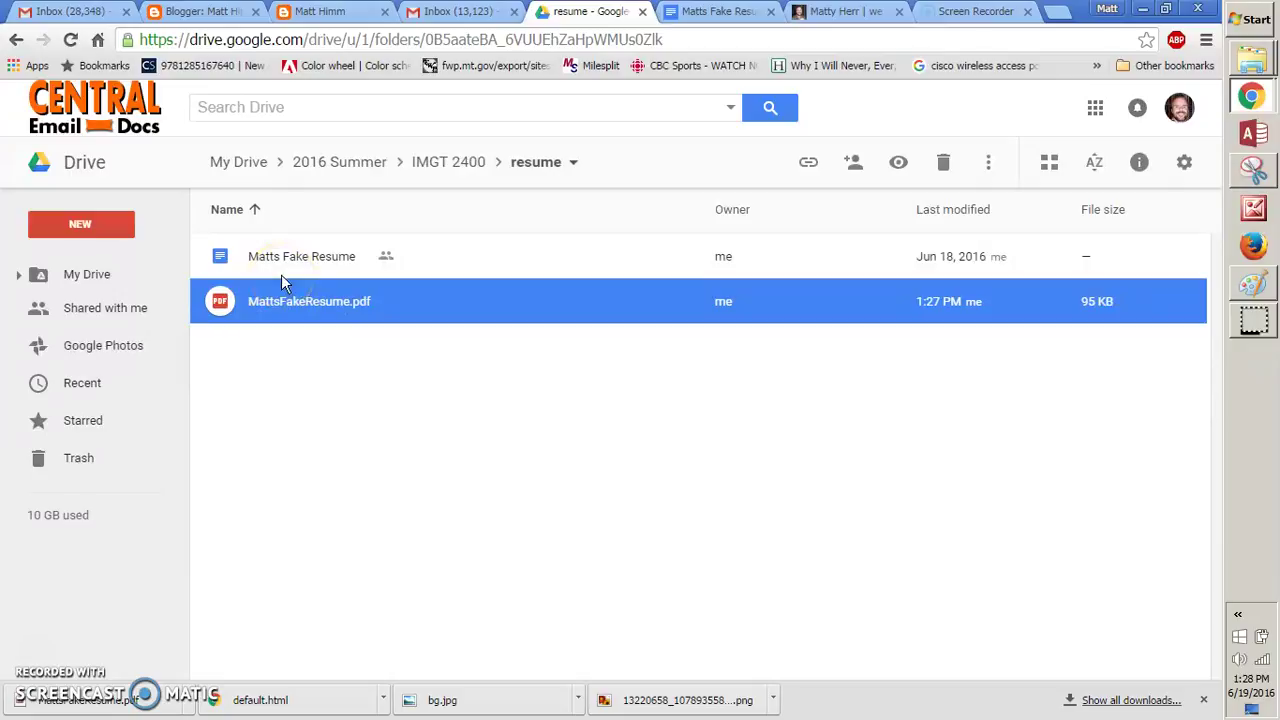
Step: Switch to Blogger and create a new blog post, keeping the editor in Compose mode
click(207, 12)
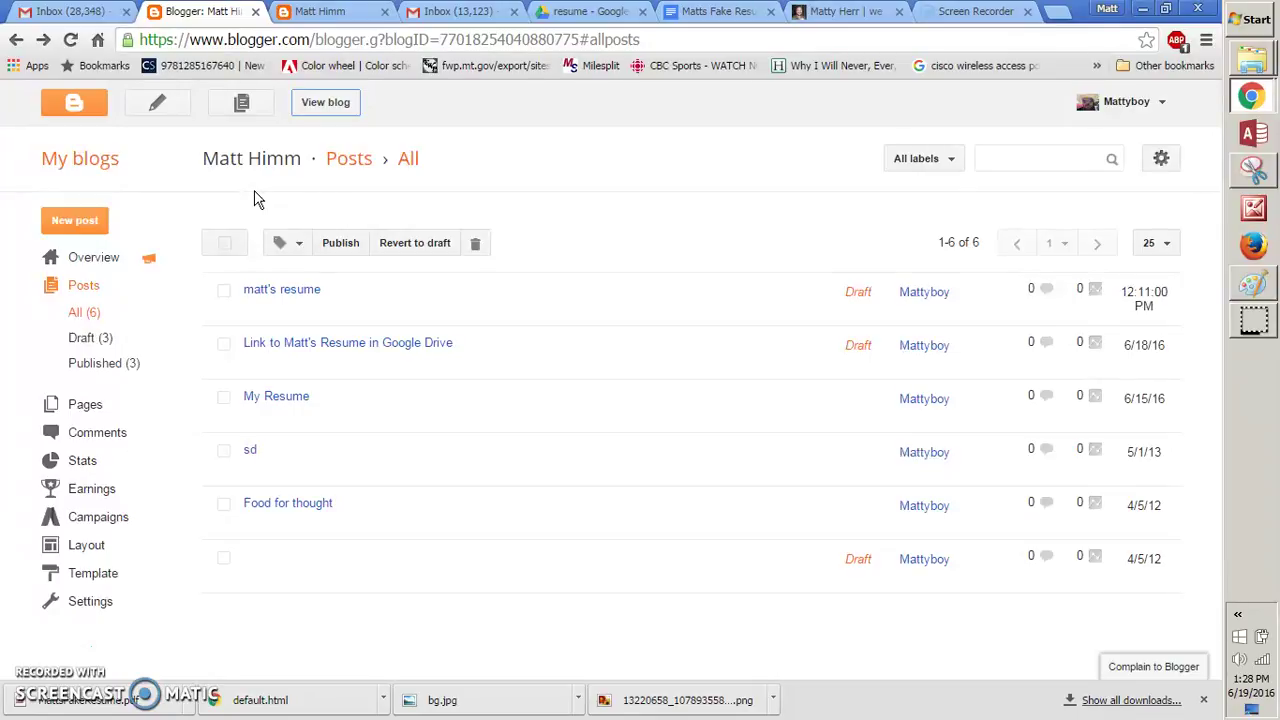
click(70, 226)
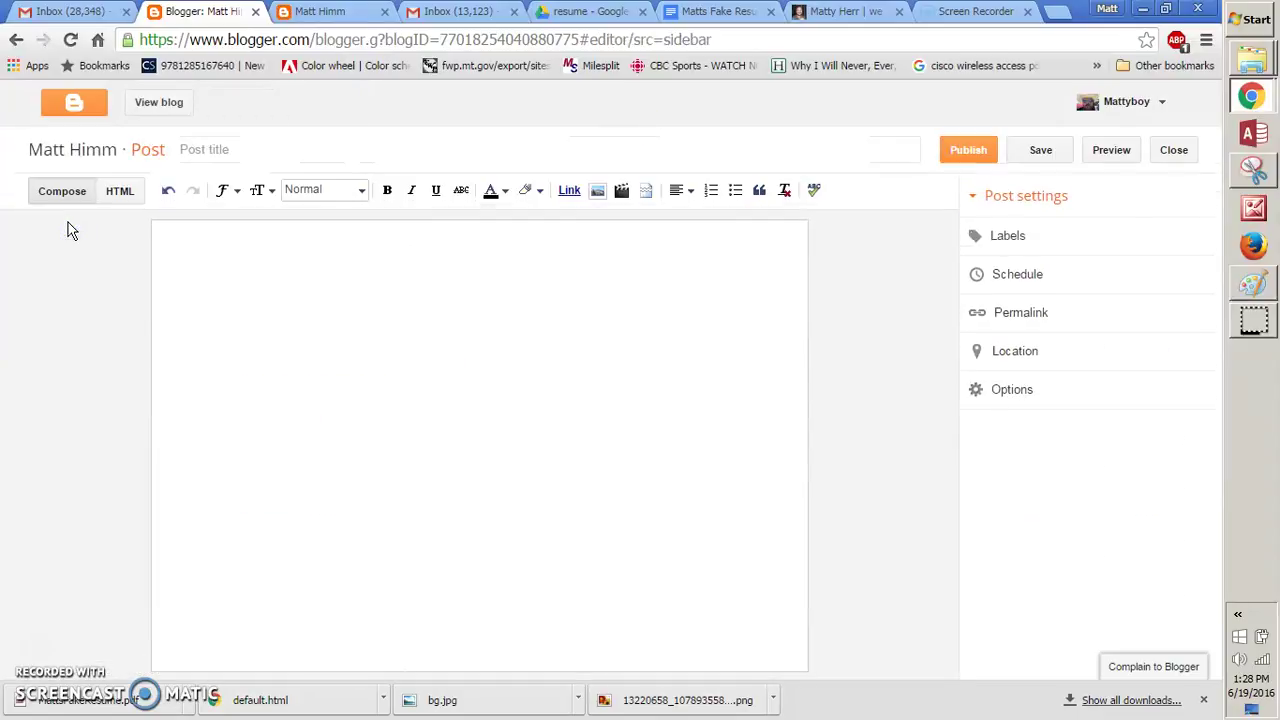
click(120, 192)
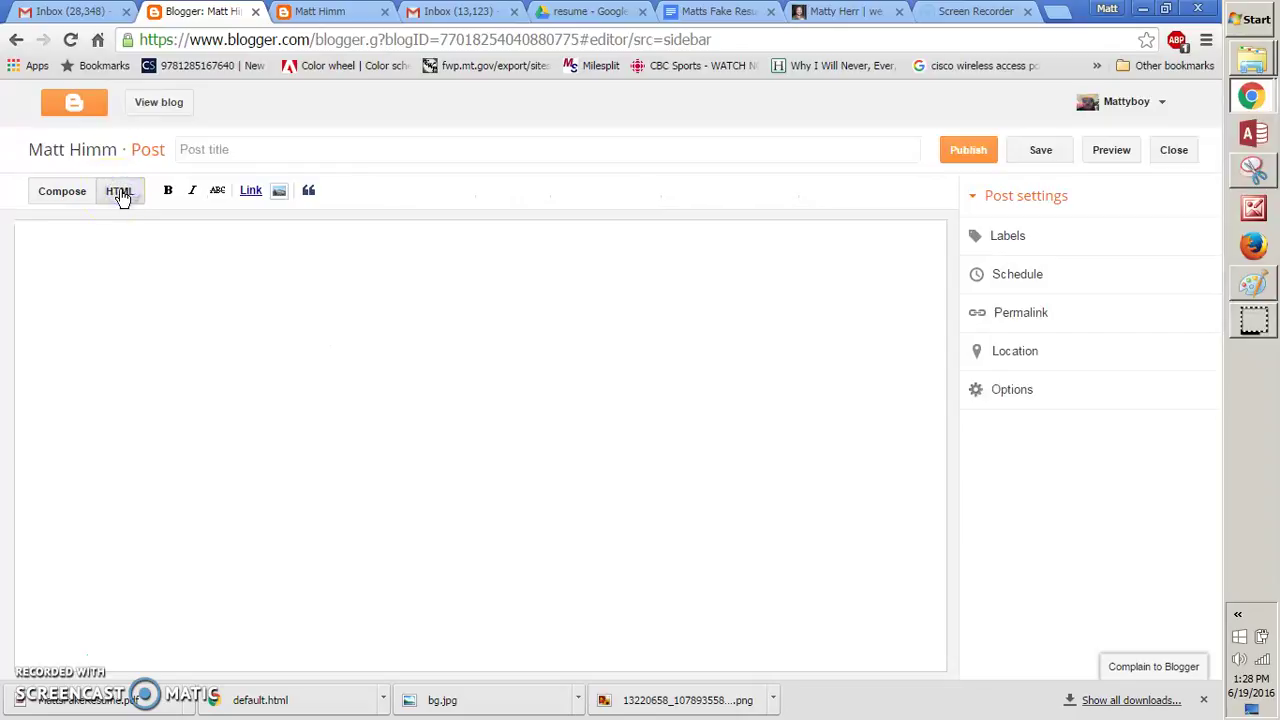
click(64, 192)
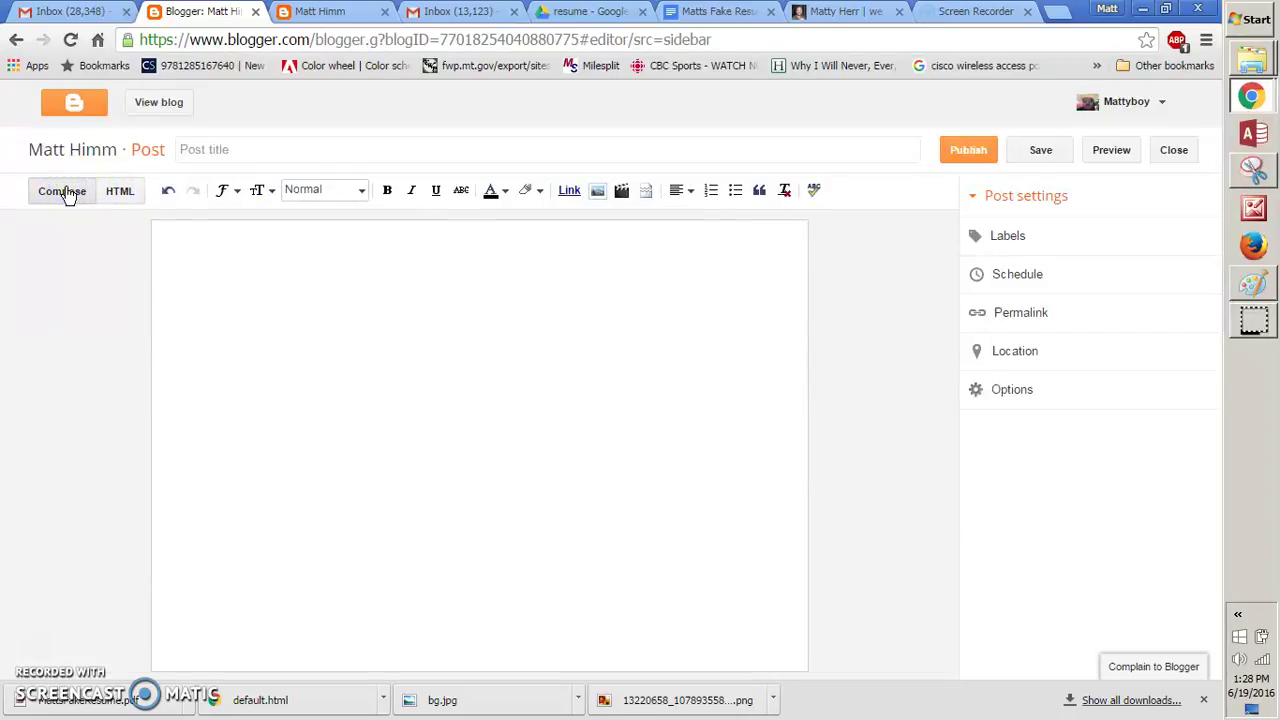
click(234, 280)
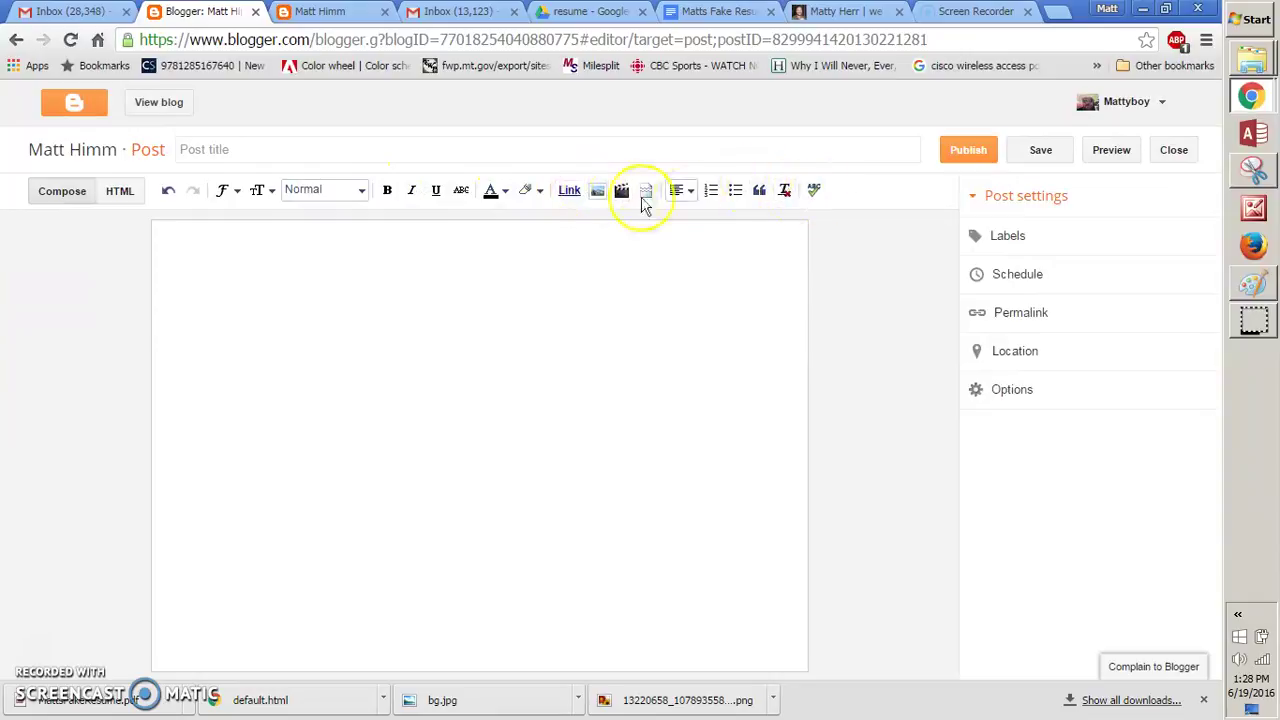
Step: Enter the lines "Matt's Google Resume" and "Matt's PDF Resume" in the post body, separated by a blank line
click(245, 258)
text(Matt's Google Resume)
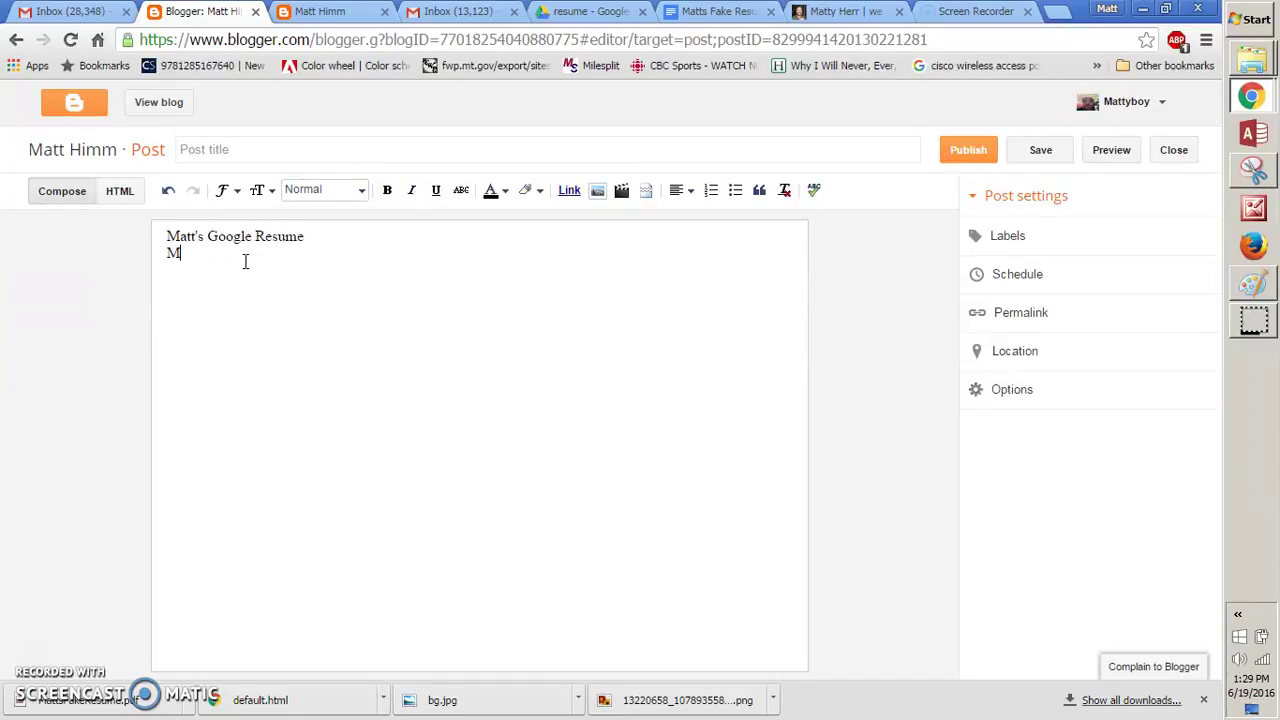
click(246, 263)
text(t)
click(323, 239)
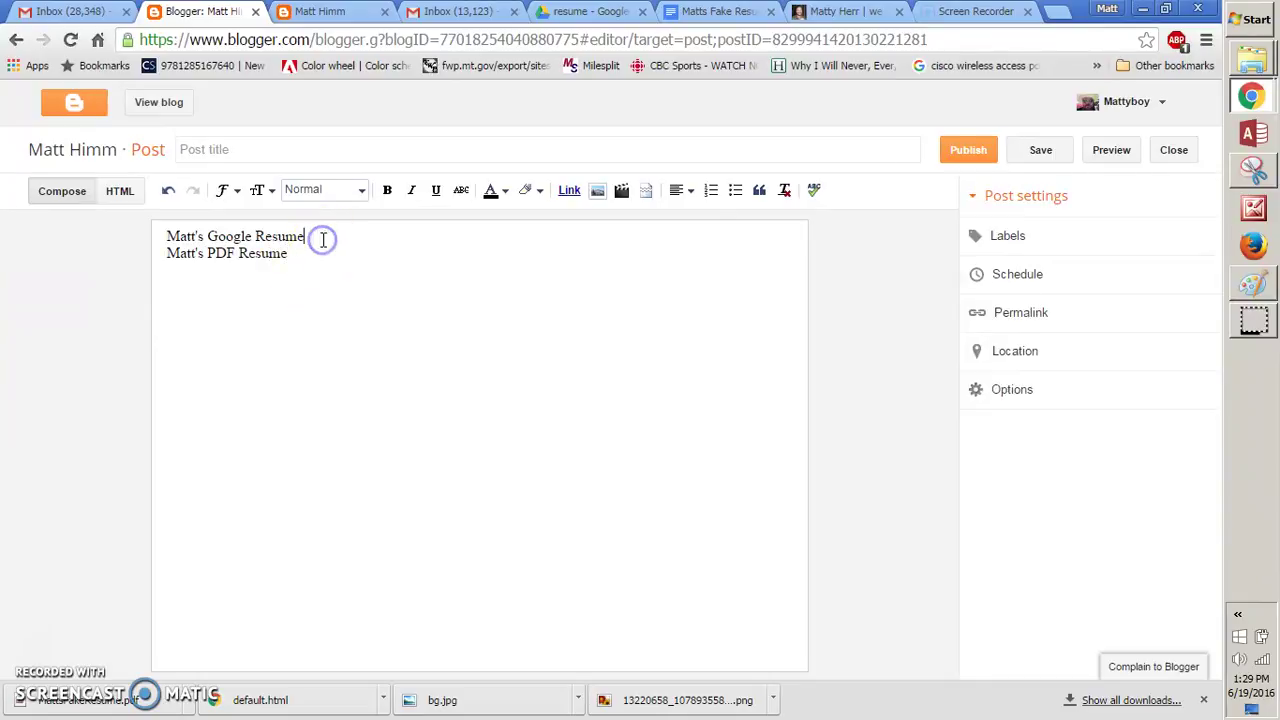
key(Return)
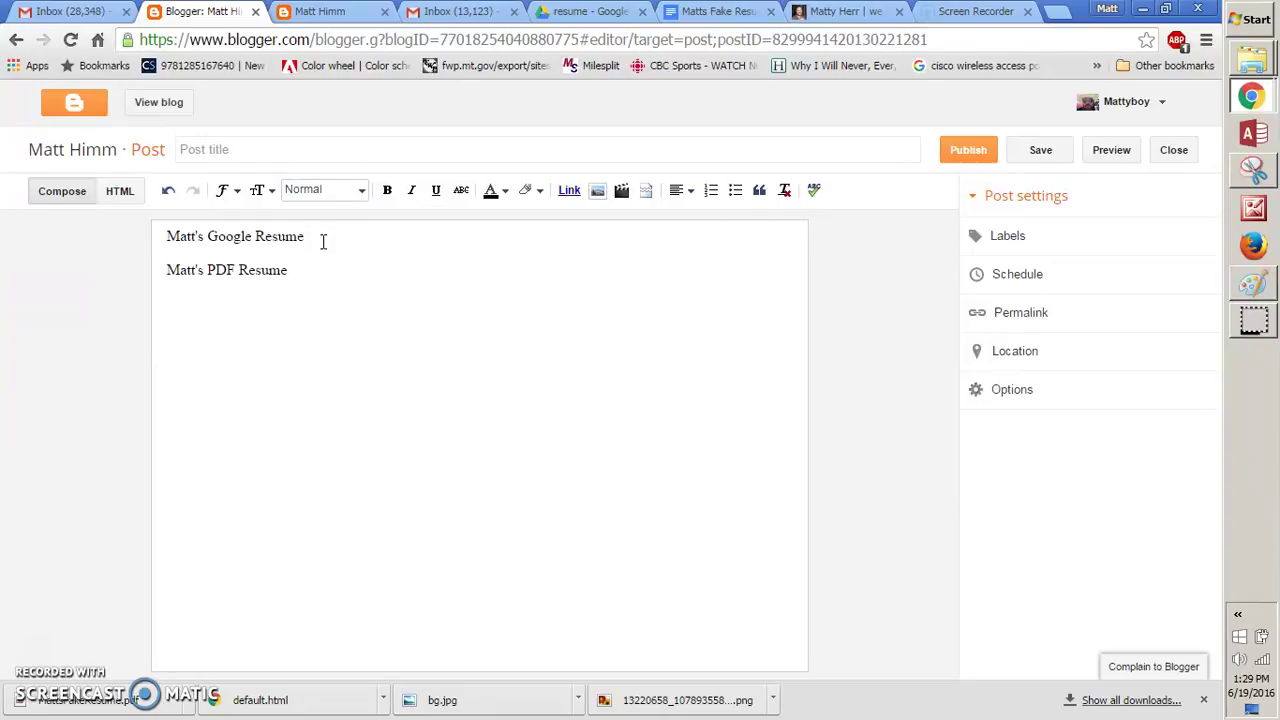
Step: Start adding a web address link to the text "Matt's Google Resume" in the post
click(313, 237)
drag(313, 237, 163, 239)
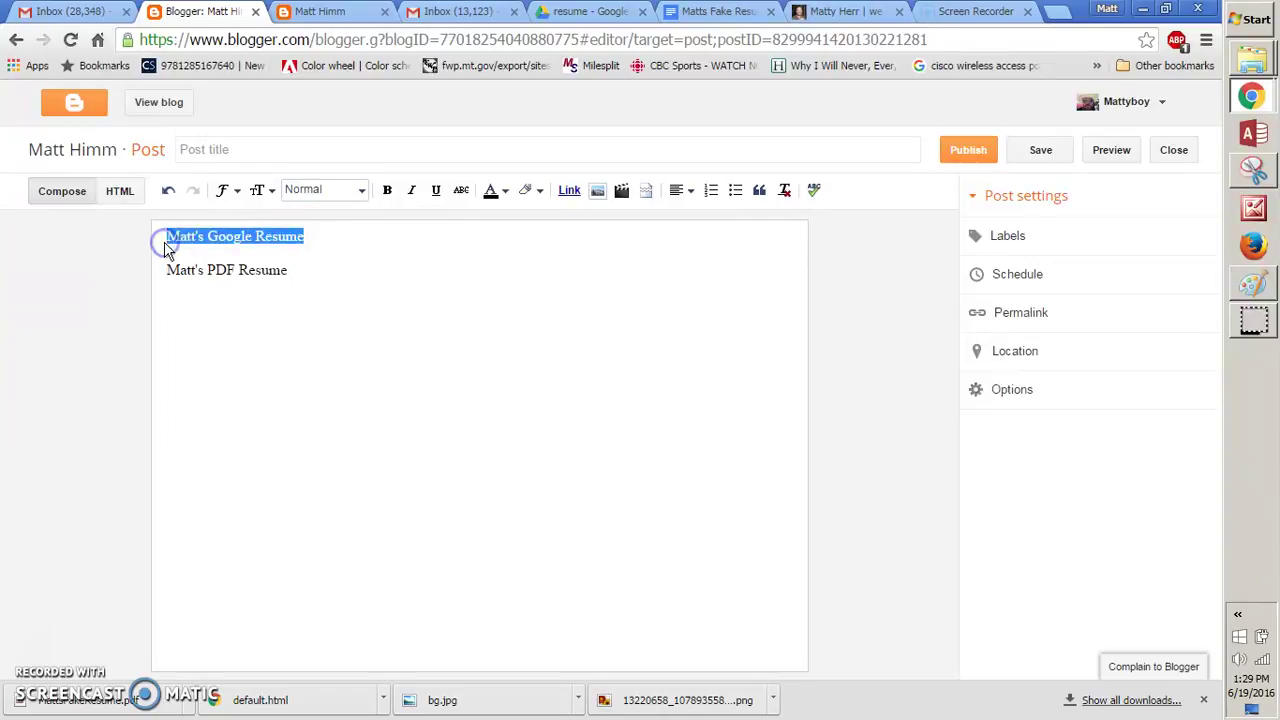
click(569, 191)
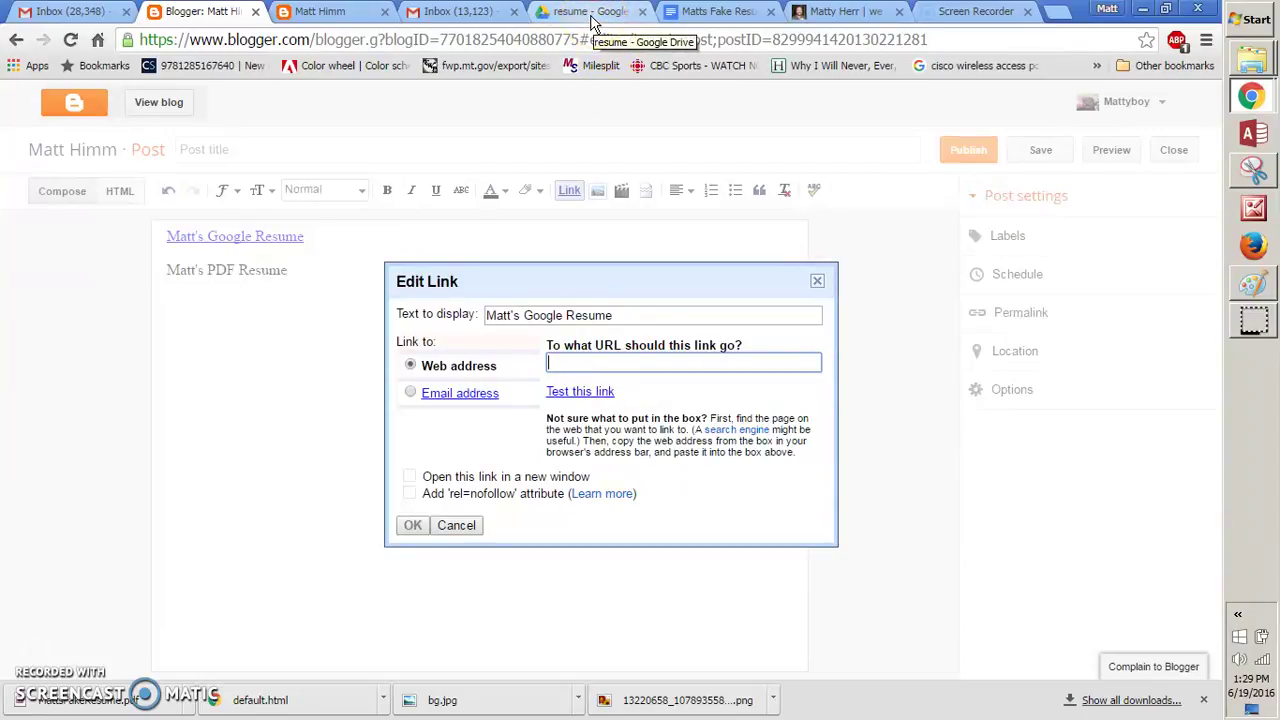
Step: In the Matts Fake Resume Google document, save link sharing as "On - Anyone with the link" with view access and copy its share link
click(715, 12)
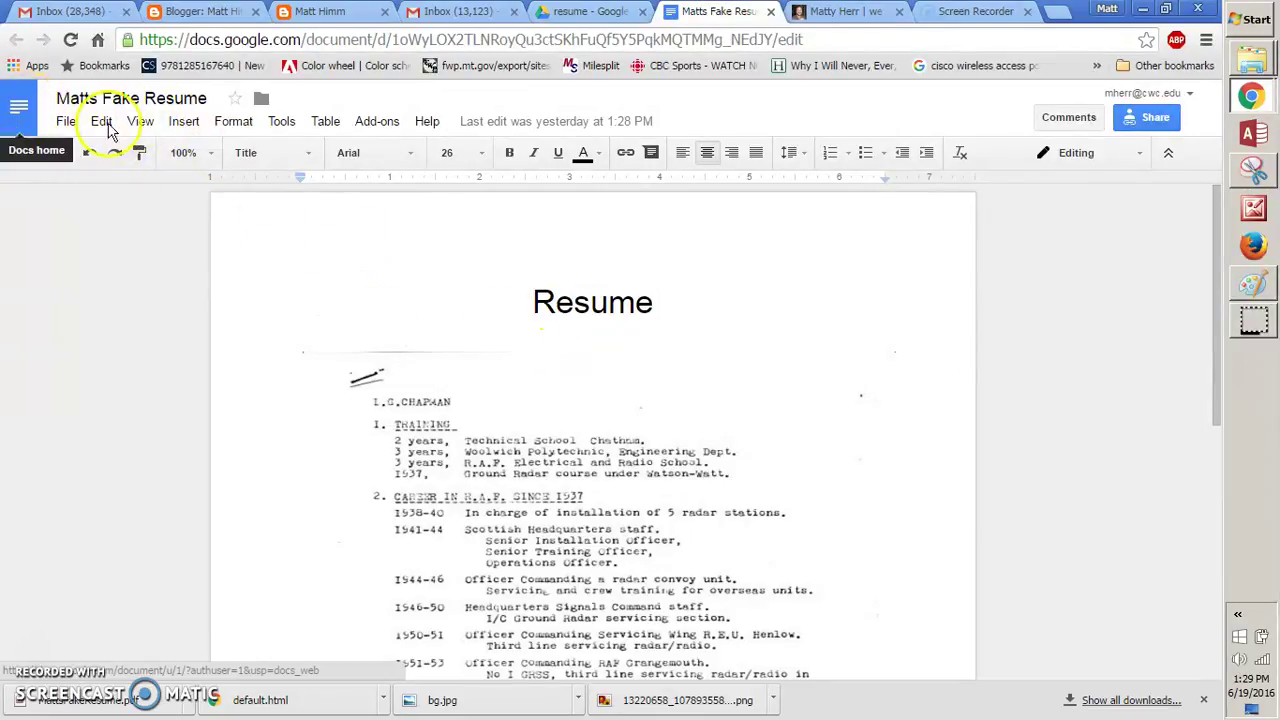
click(1153, 119)
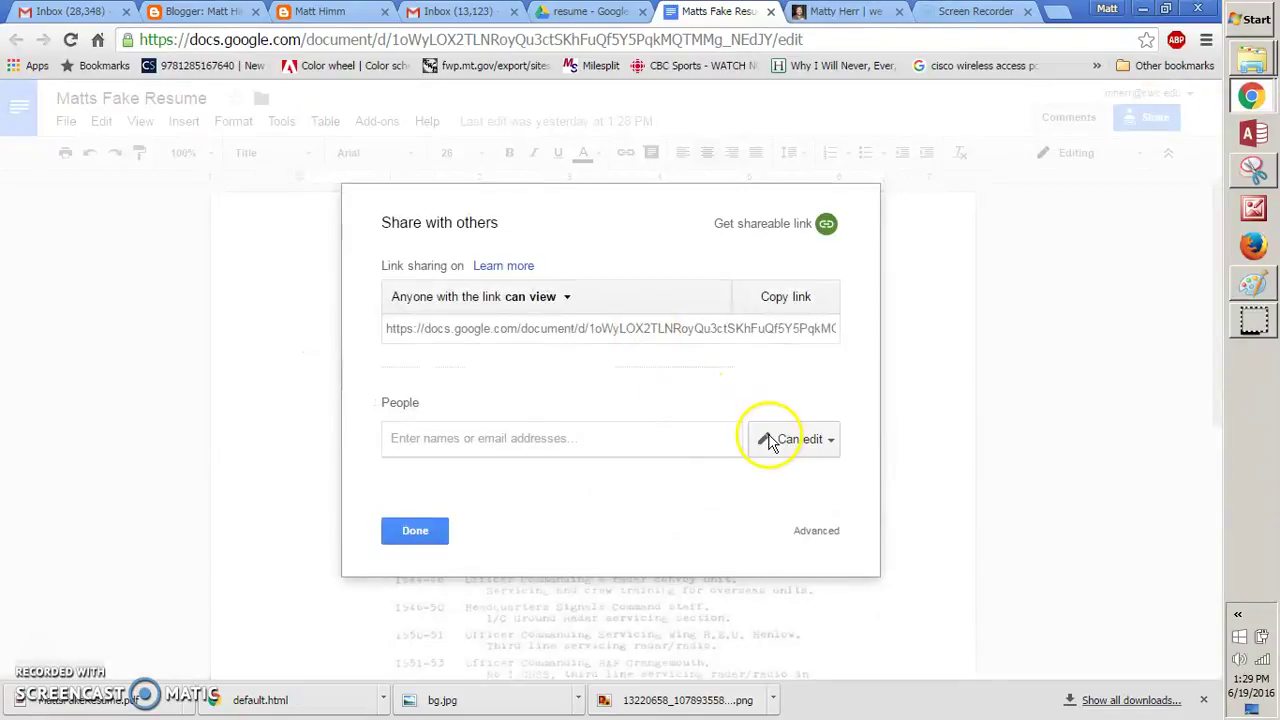
click(818, 531)
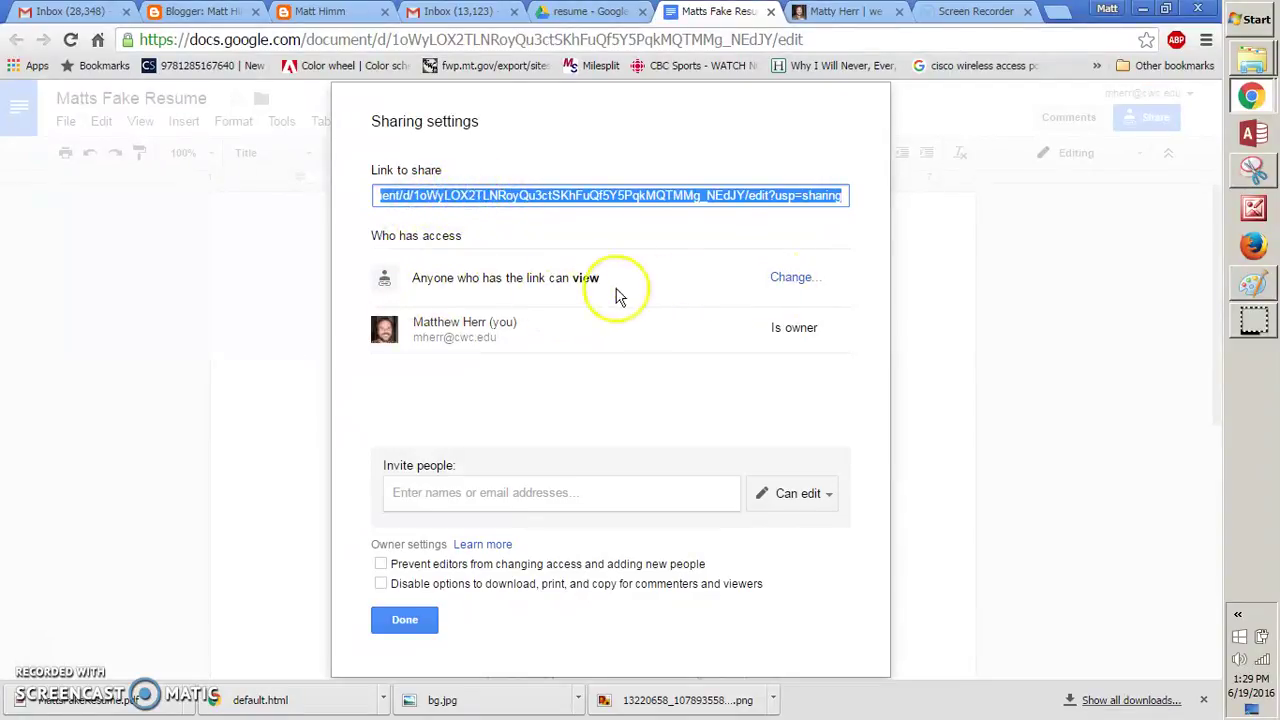
click(791, 279)
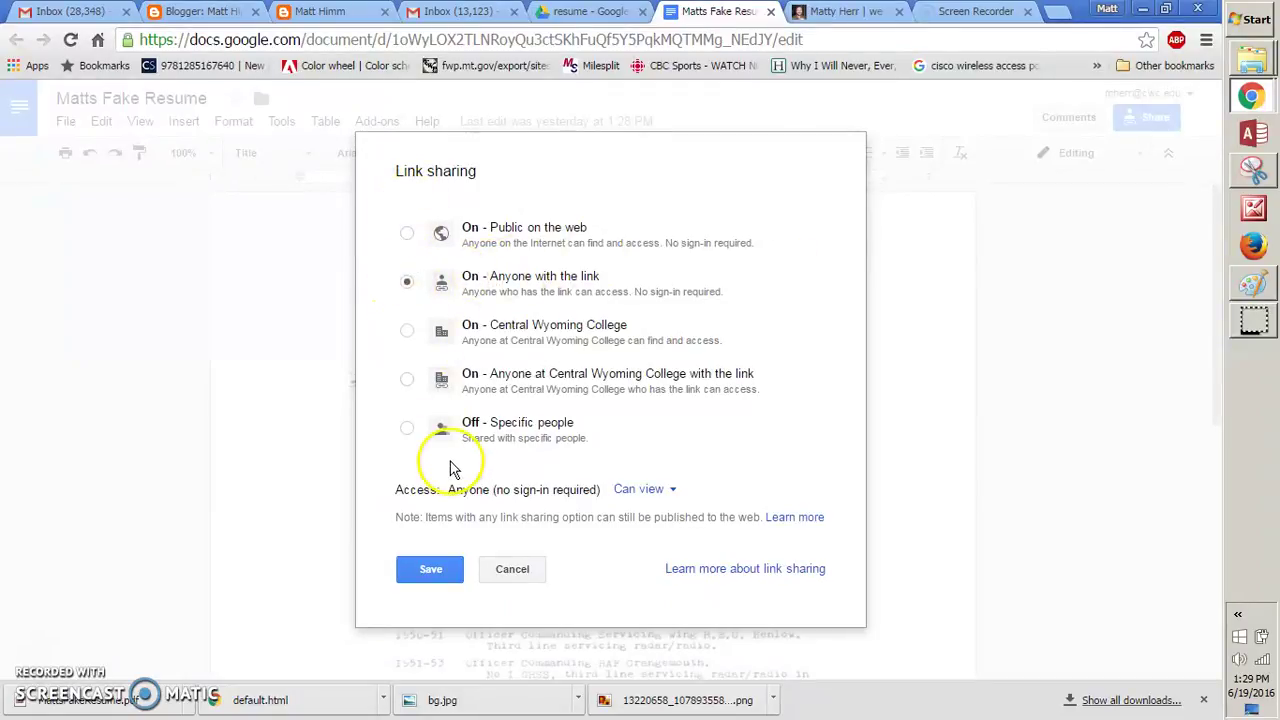
click(431, 569)
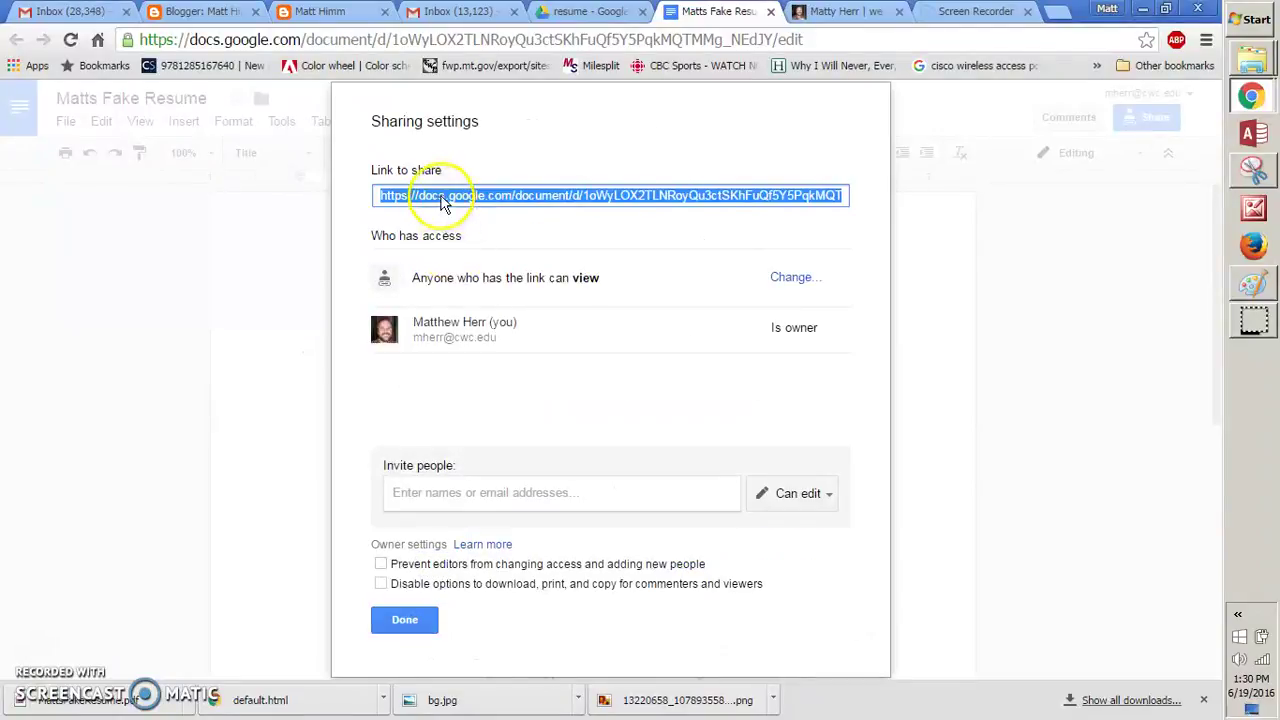
right_click(443, 203)
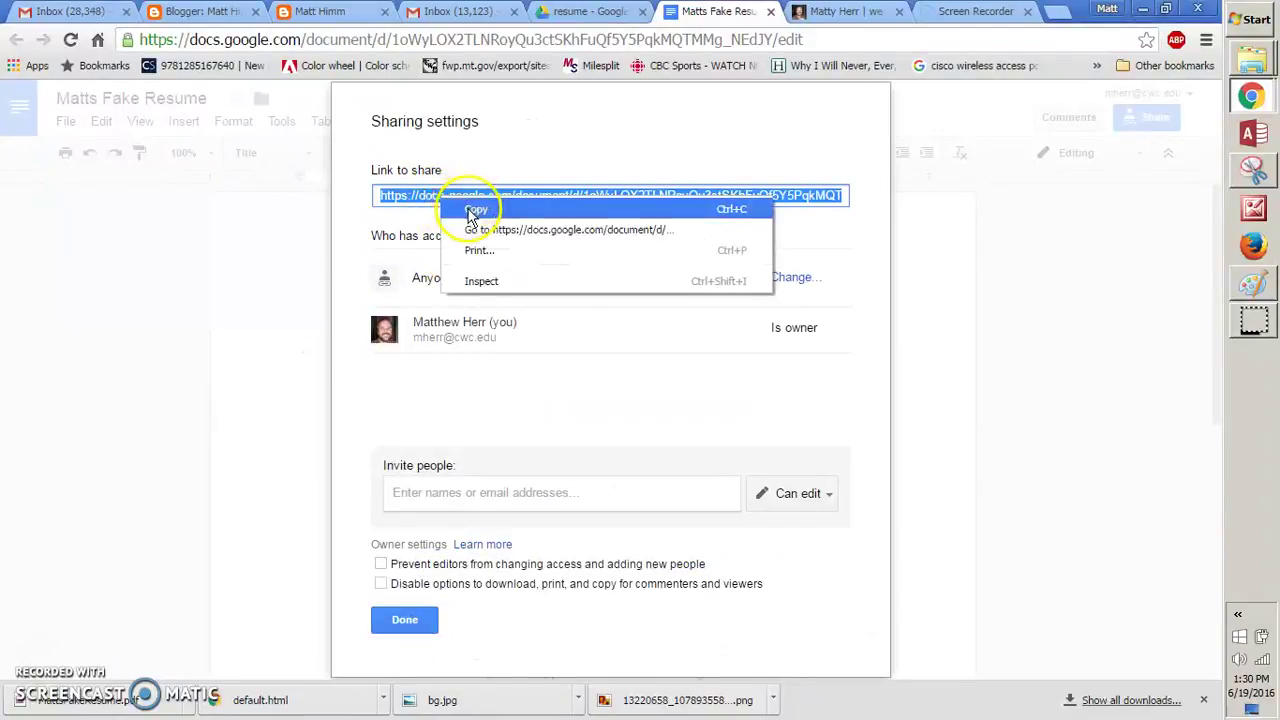
click(474, 212)
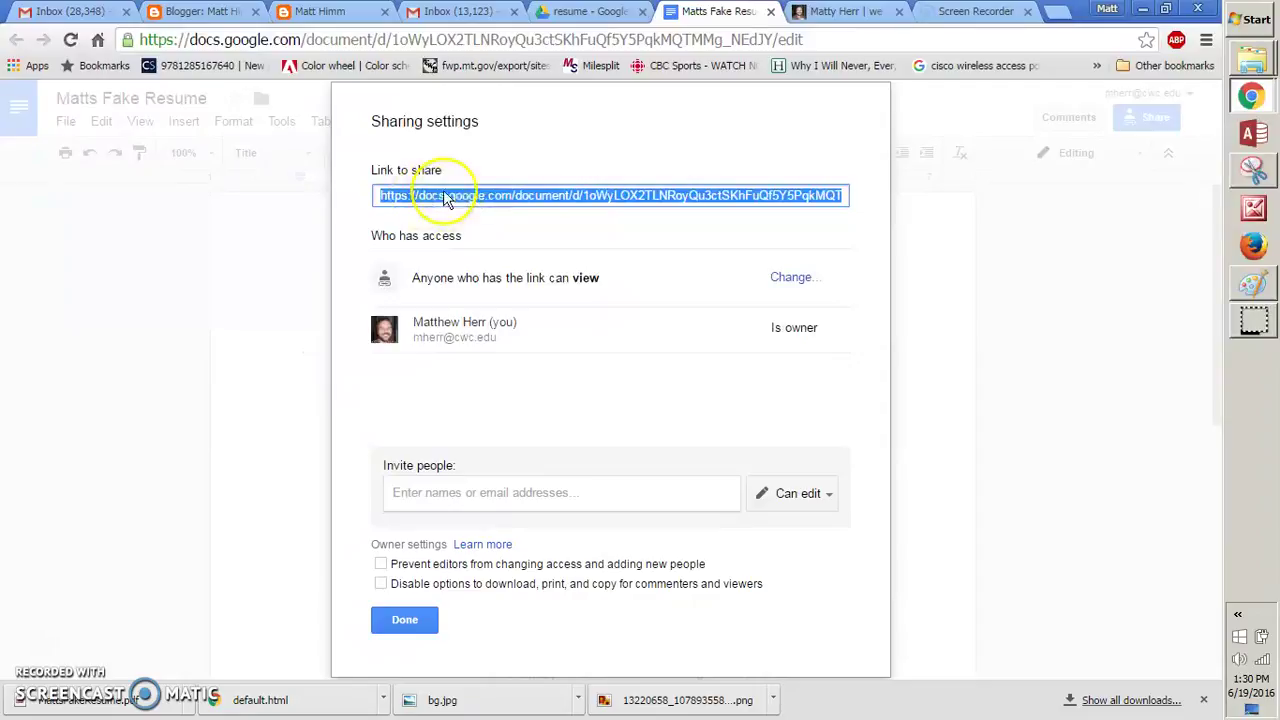
click(409, 618)
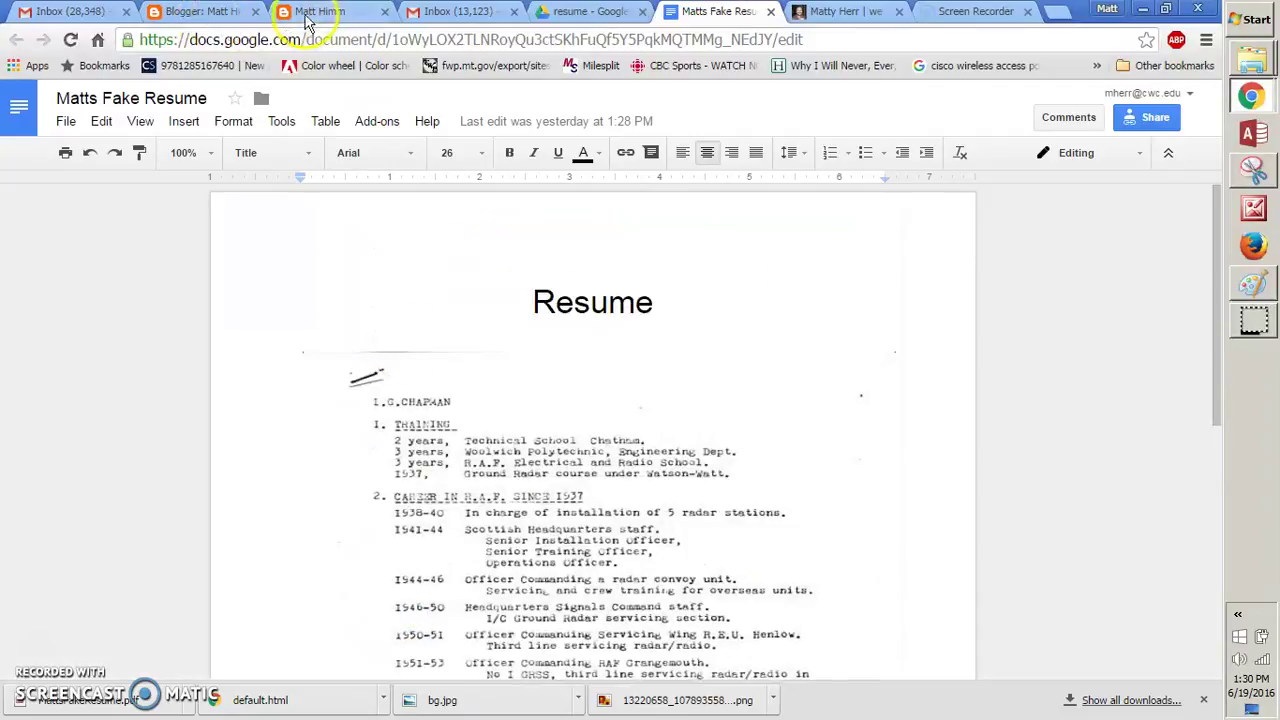
Step: Back in Blogger, paste the copied document URL as the link's web address, set it to open in a new window and confirm
click(212, 15)
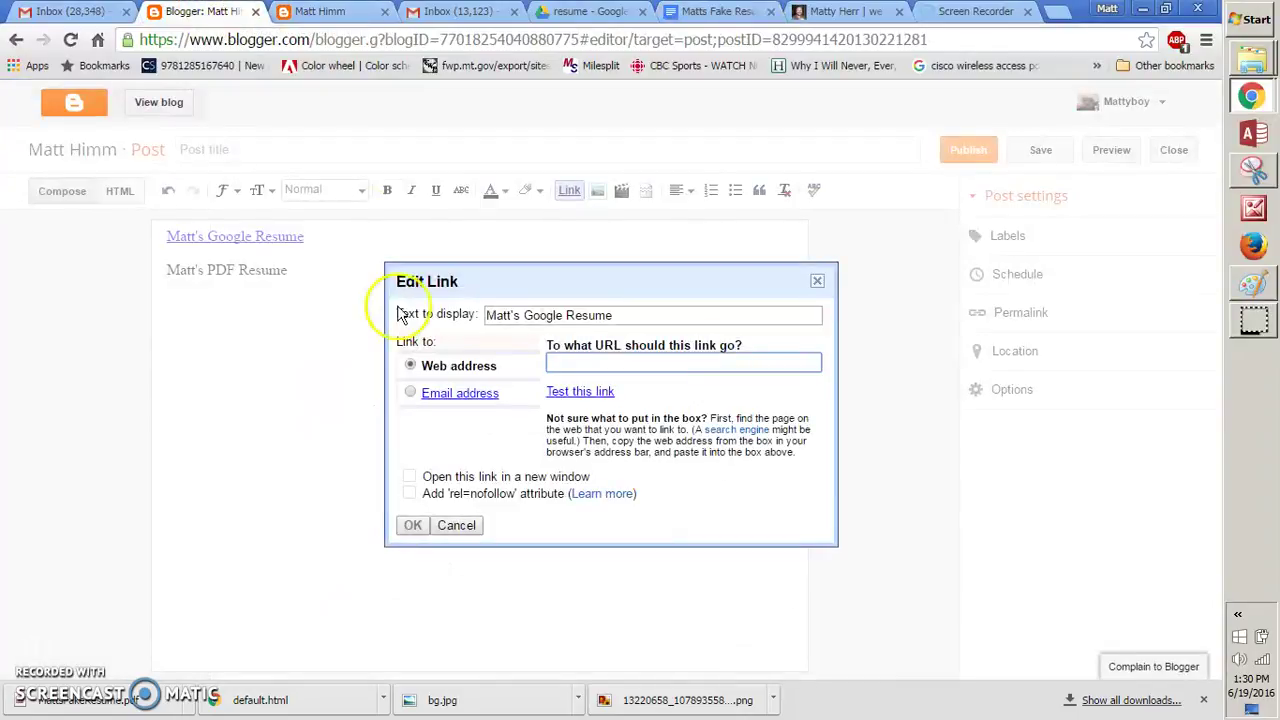
click(564, 364)
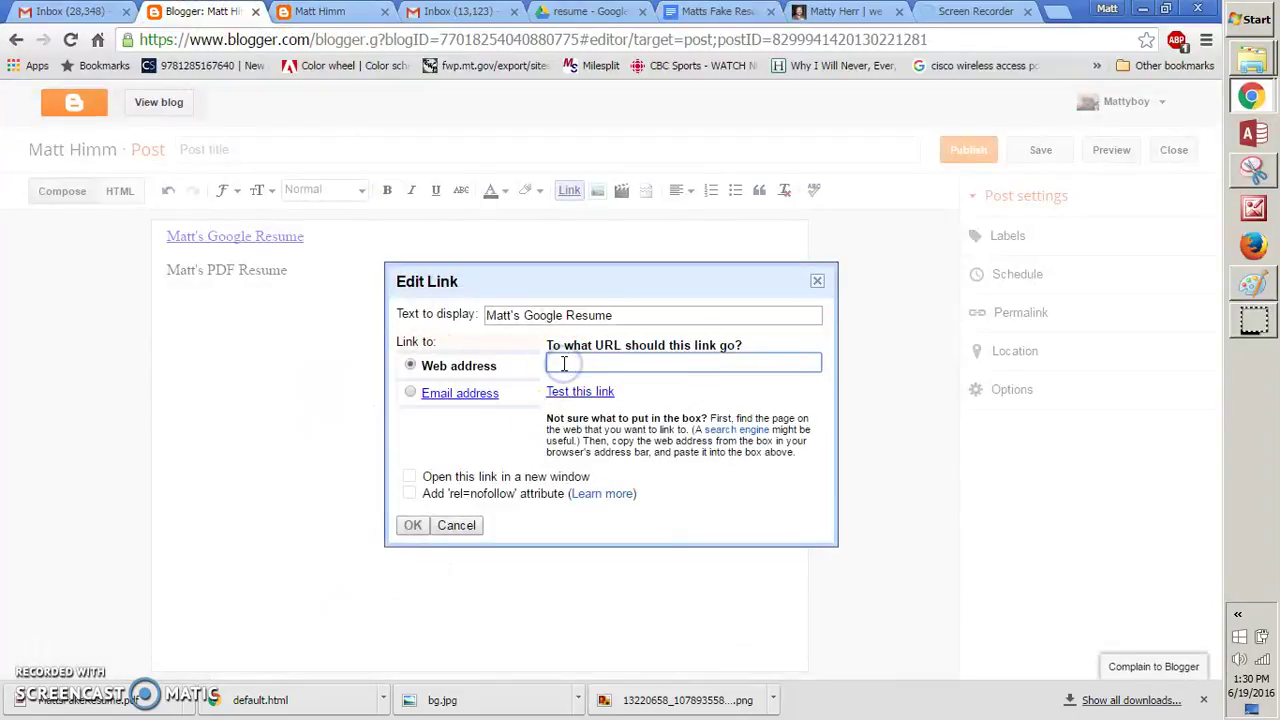
key(ctrl+v)
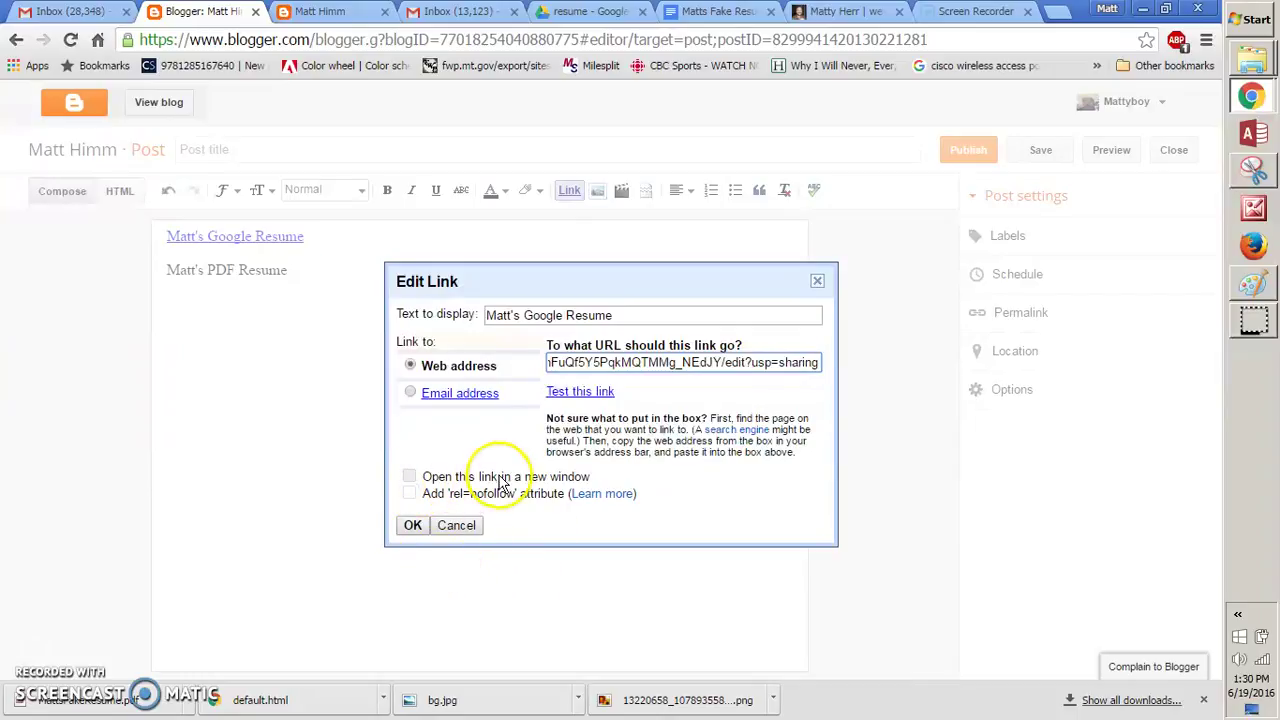
click(410, 477)
click(413, 525)
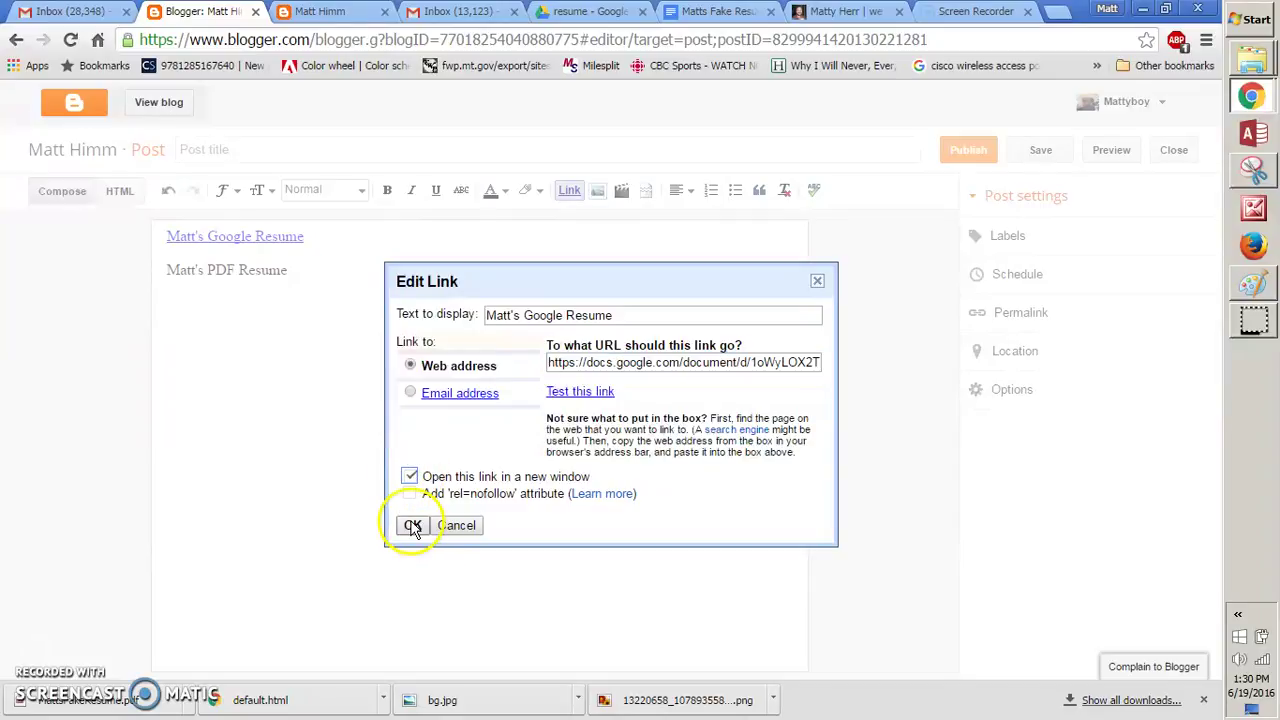
Step: Select the text "Matt's PDF Resume" in the post and open MattsFakeResume.pdf from the resume folder in Google Drive
click(334, 403)
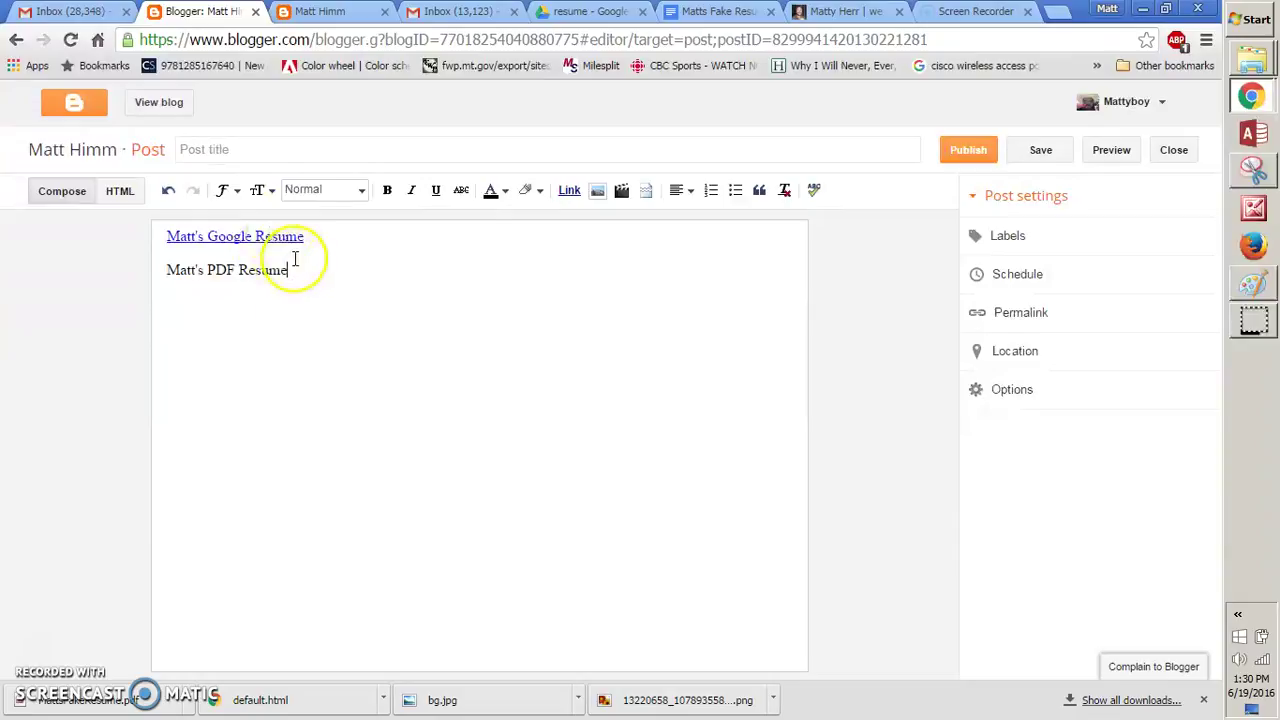
drag(294, 271, 182, 276)
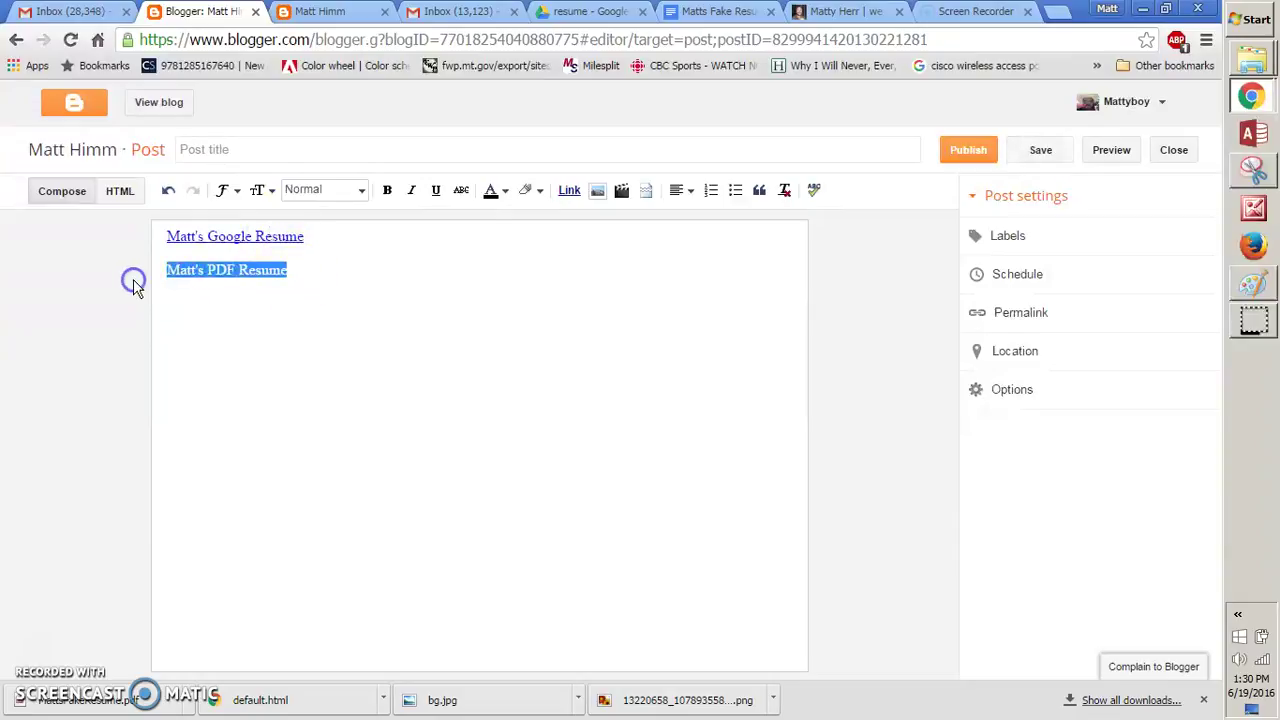
click(593, 14)
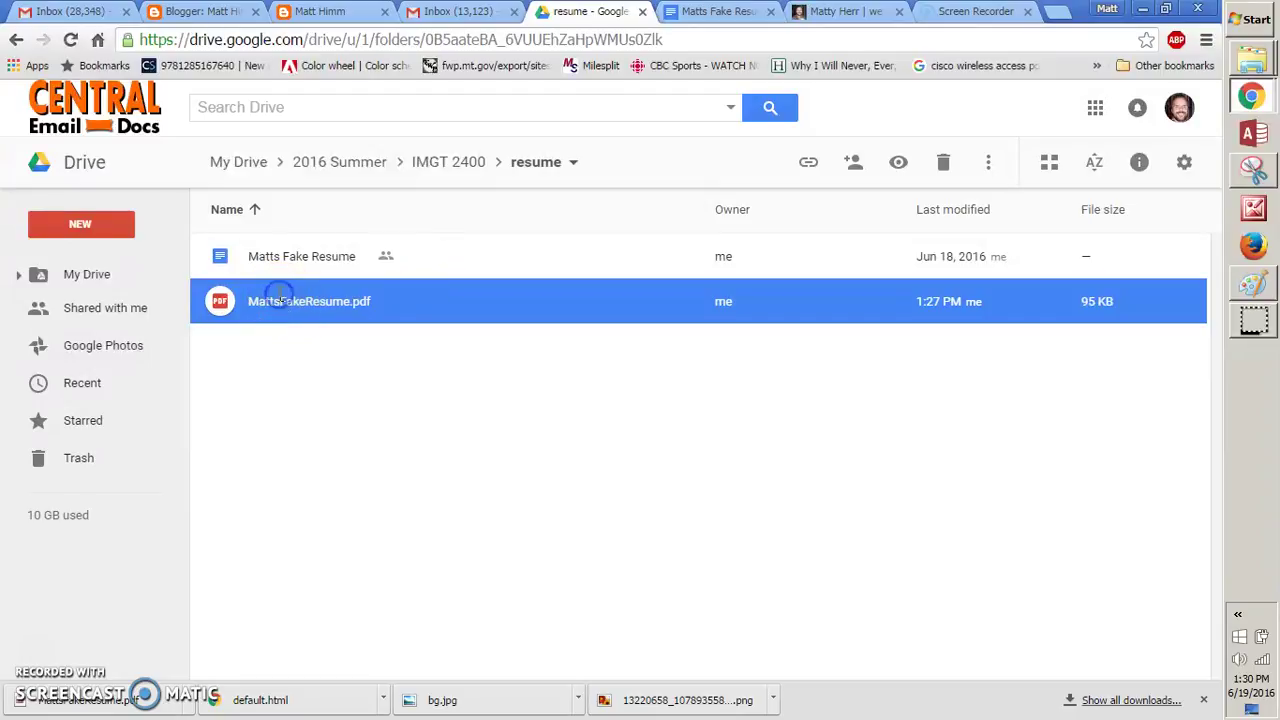
double_click(280, 298)
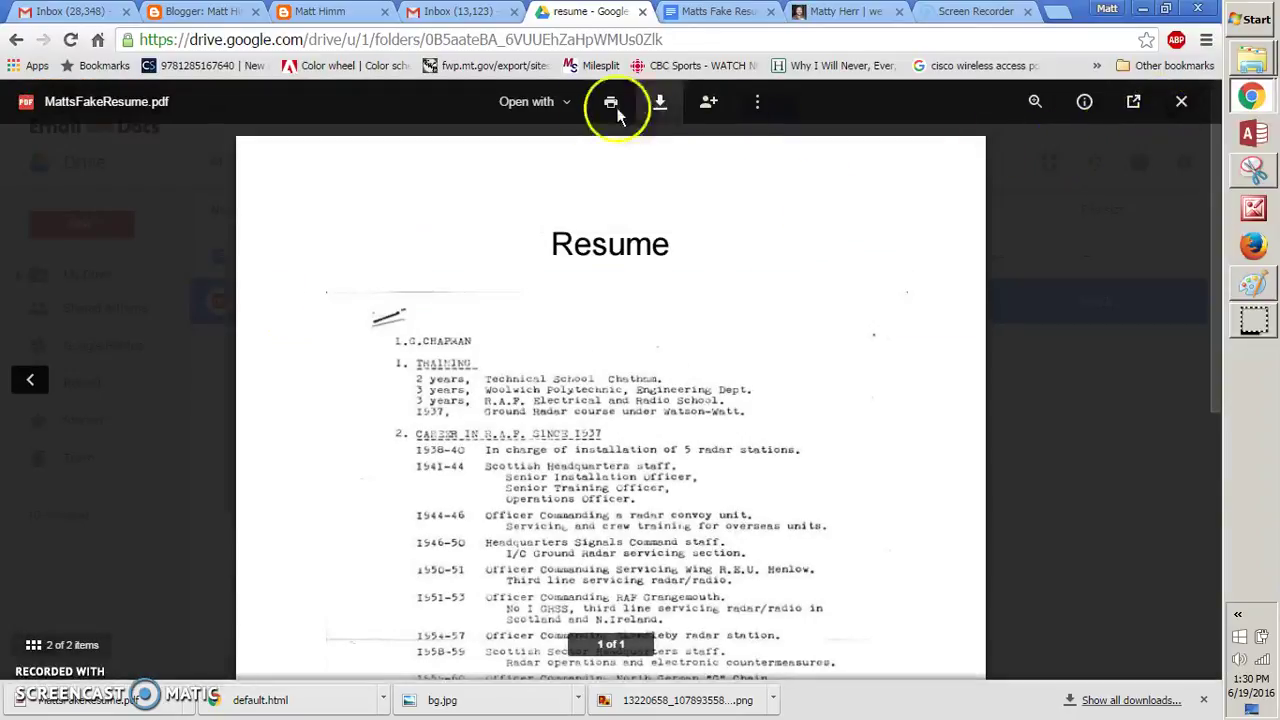
Step: Save link sharing for MattsFakeResume.pdf as "On - Anyone with the link" with view access and copy its share link
click(709, 104)
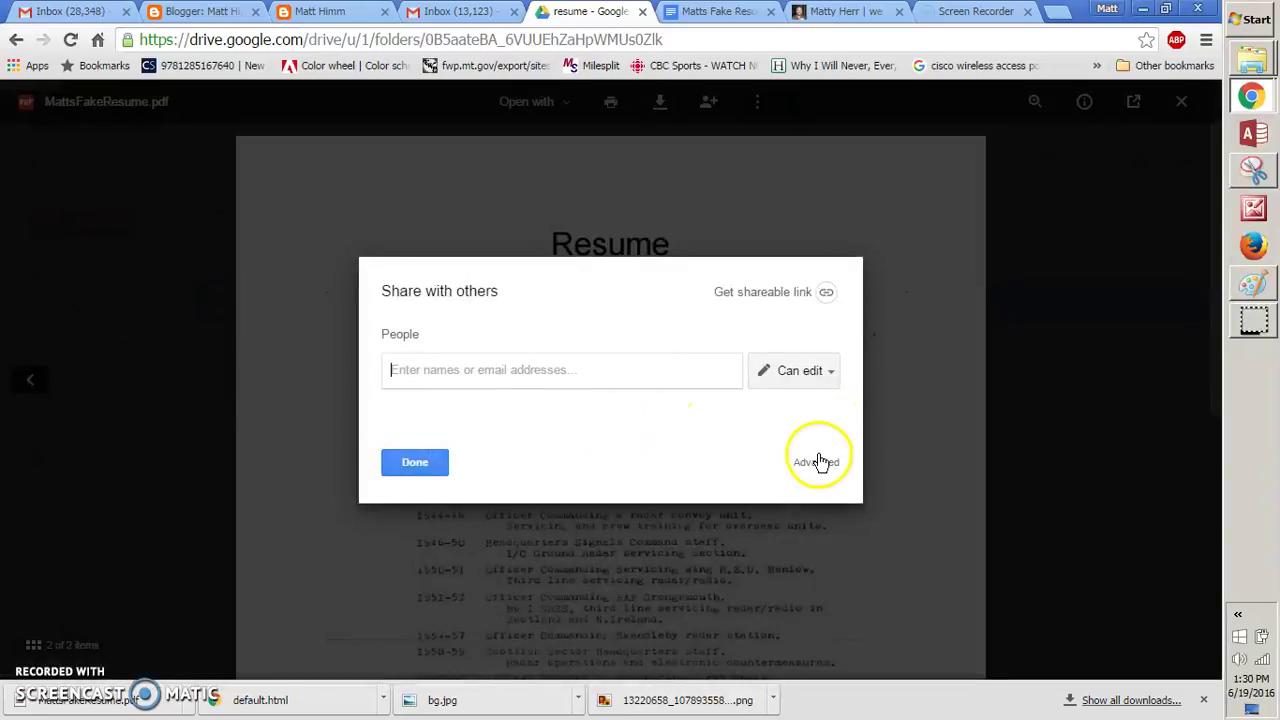
click(818, 461)
click(790, 281)
click(406, 299)
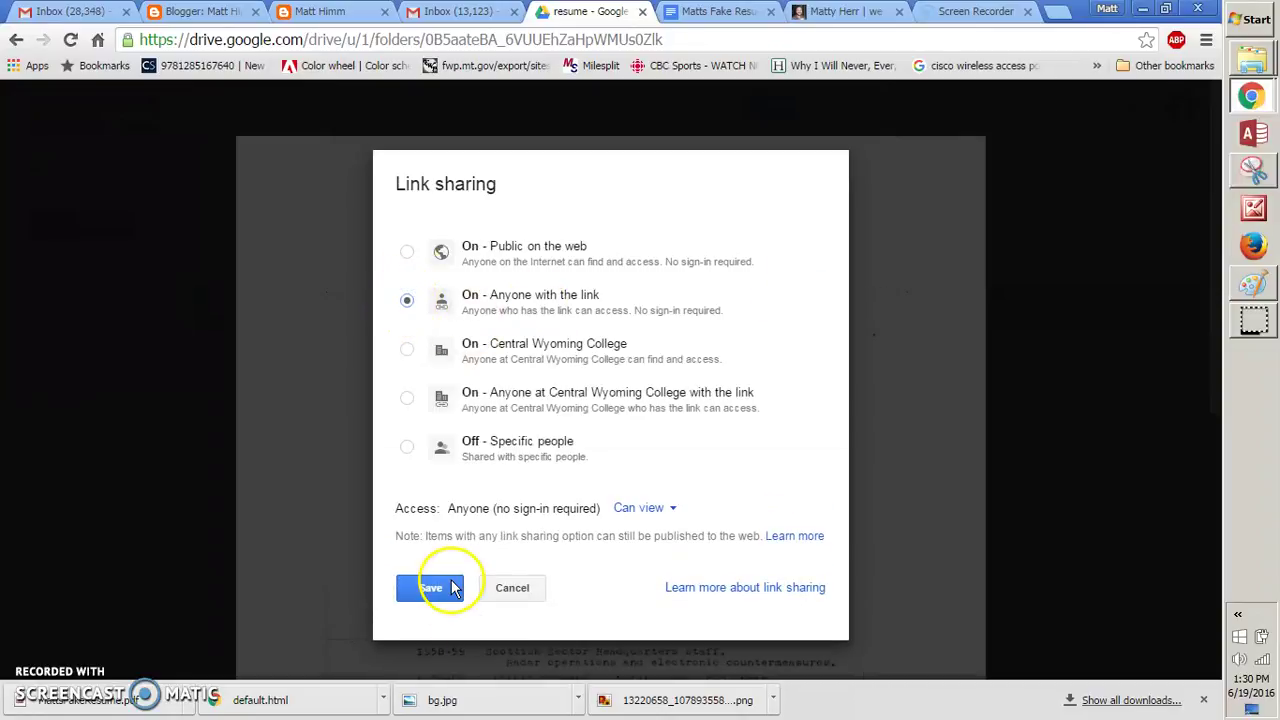
click(425, 588)
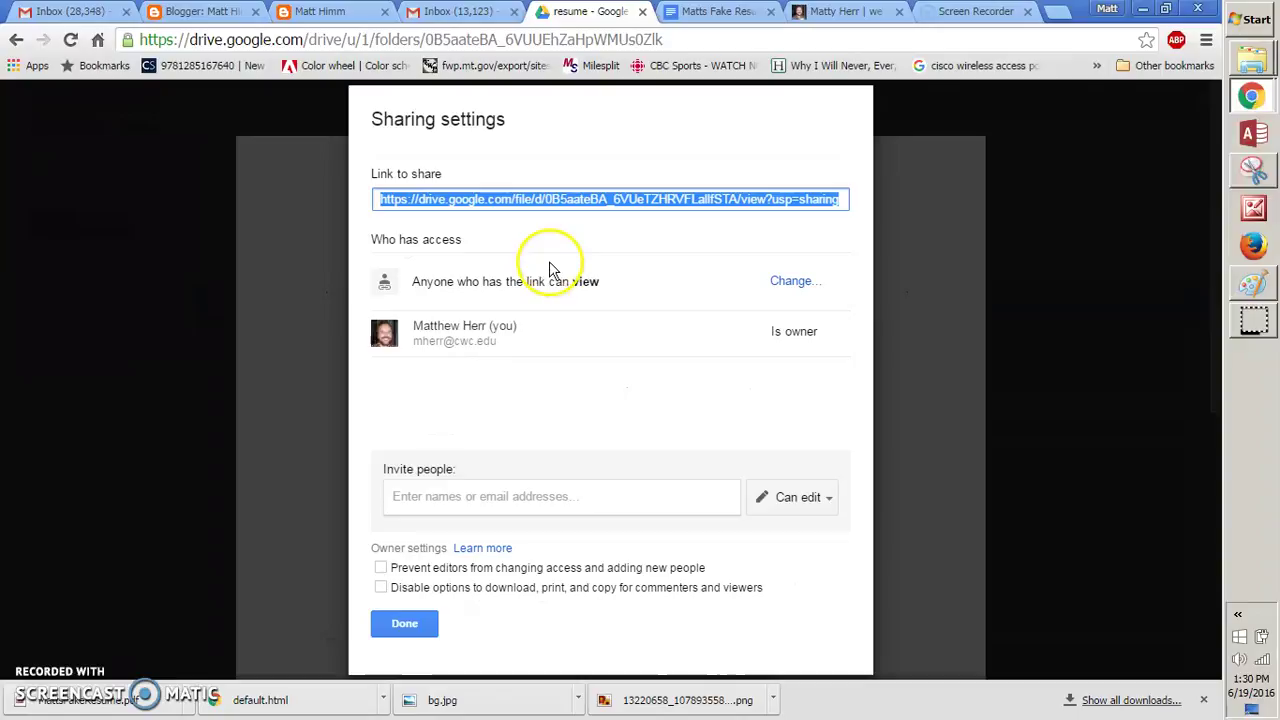
right_click(531, 199)
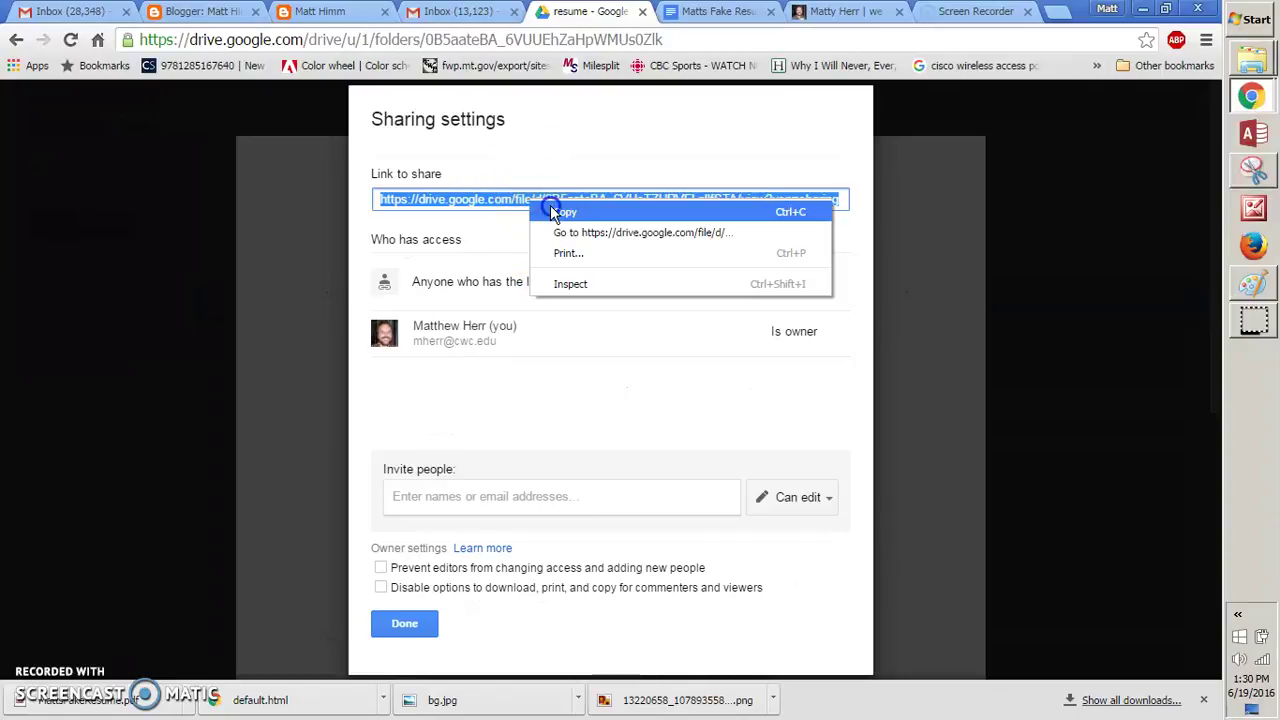
click(552, 211)
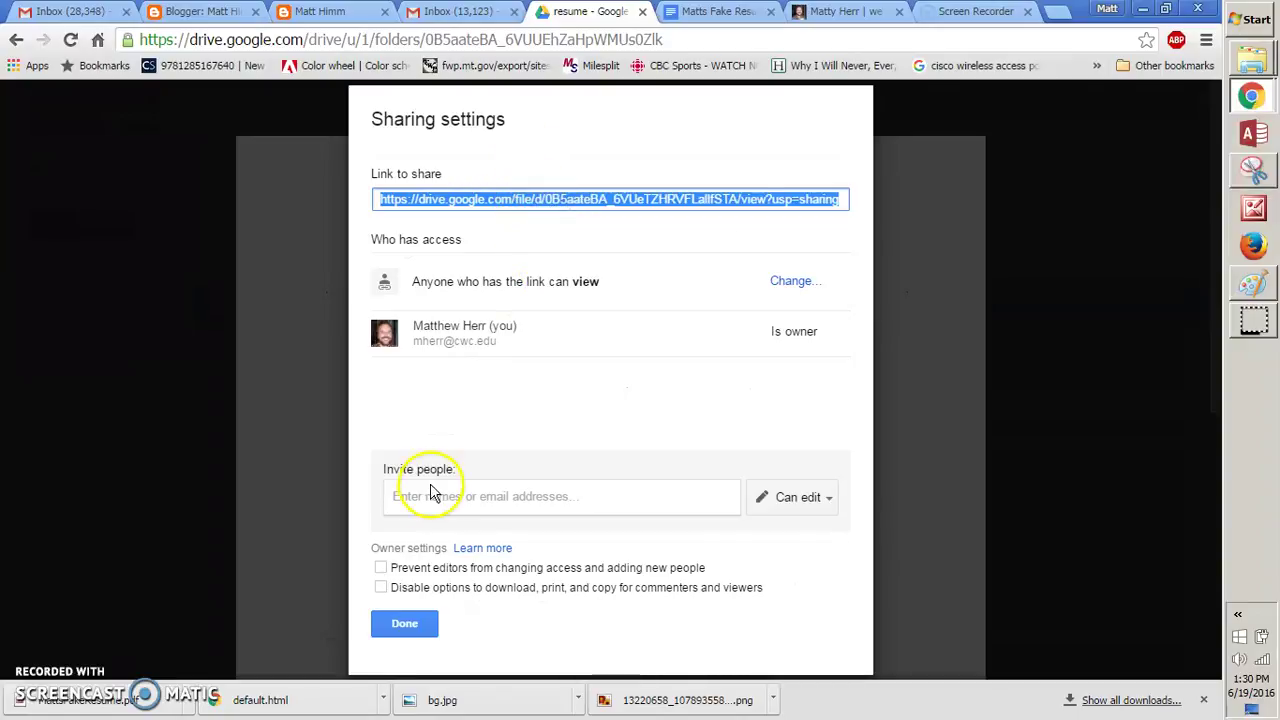
click(407, 621)
Step: Back in the Blogger post, link the selected text "Matt's PDF Resume" to the copied PDF share link
click(316, 14)
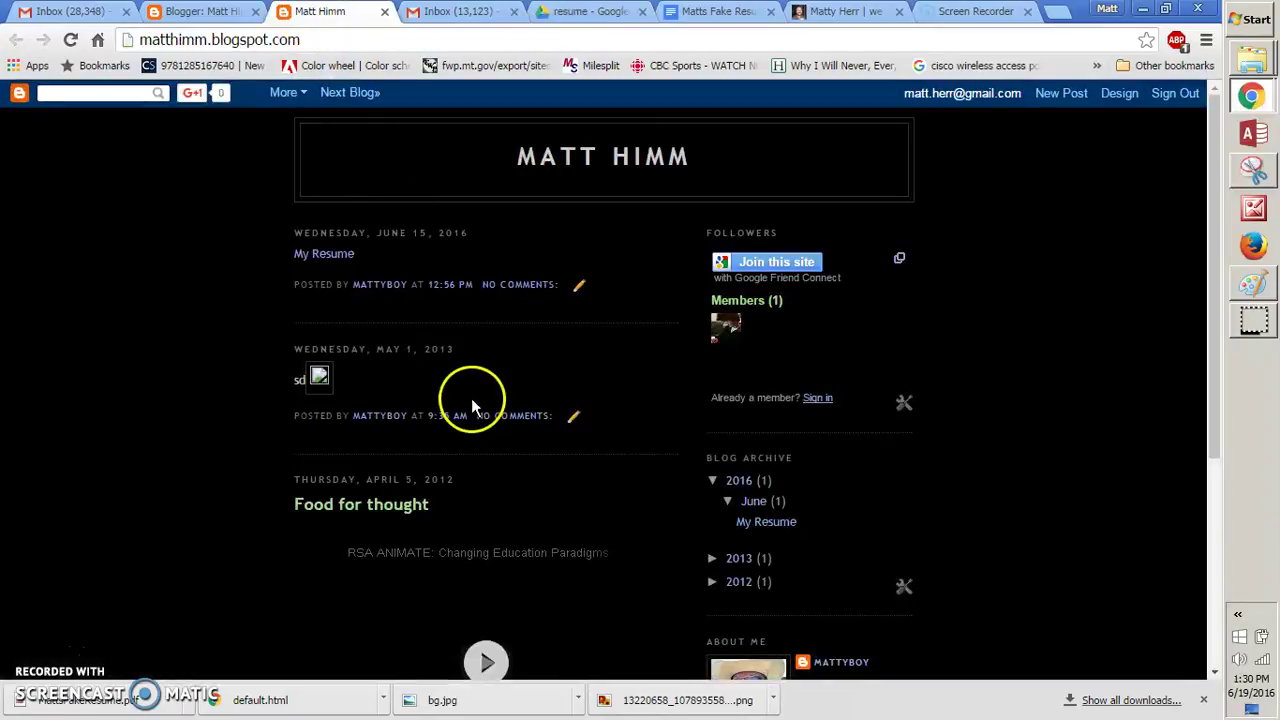
click(204, 14)
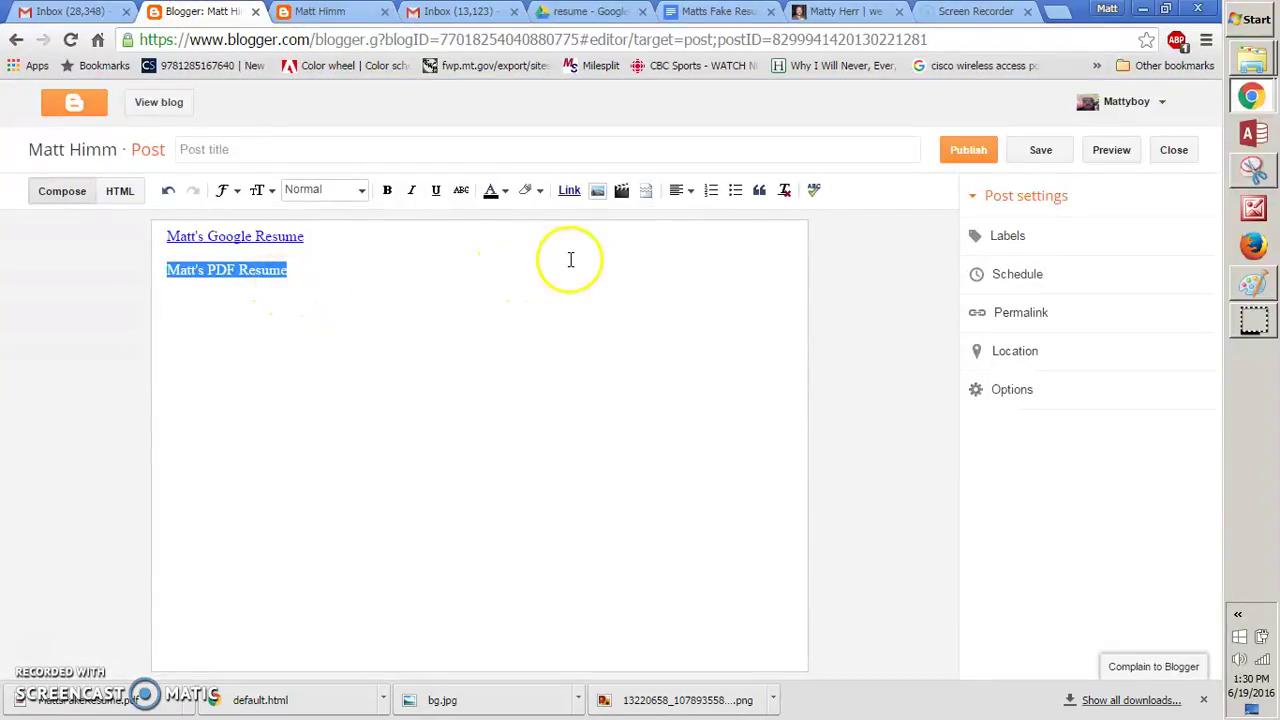
click(567, 191)
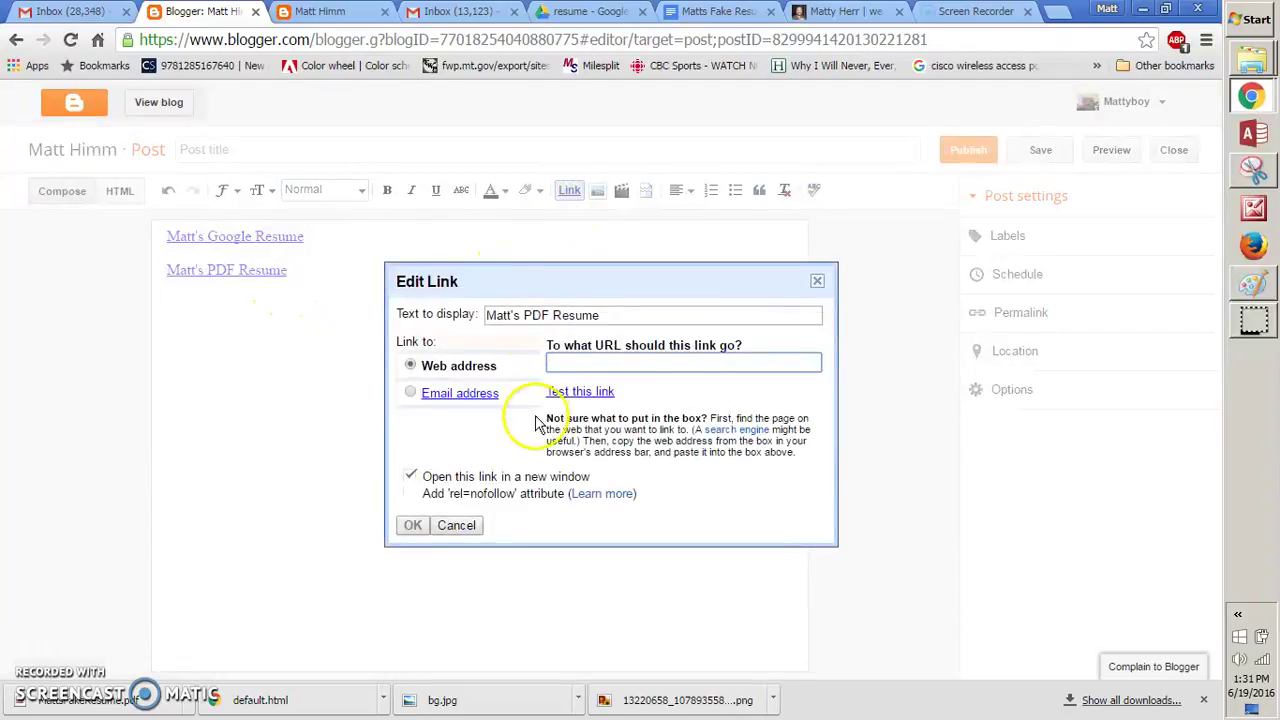
key(ctrl+v)
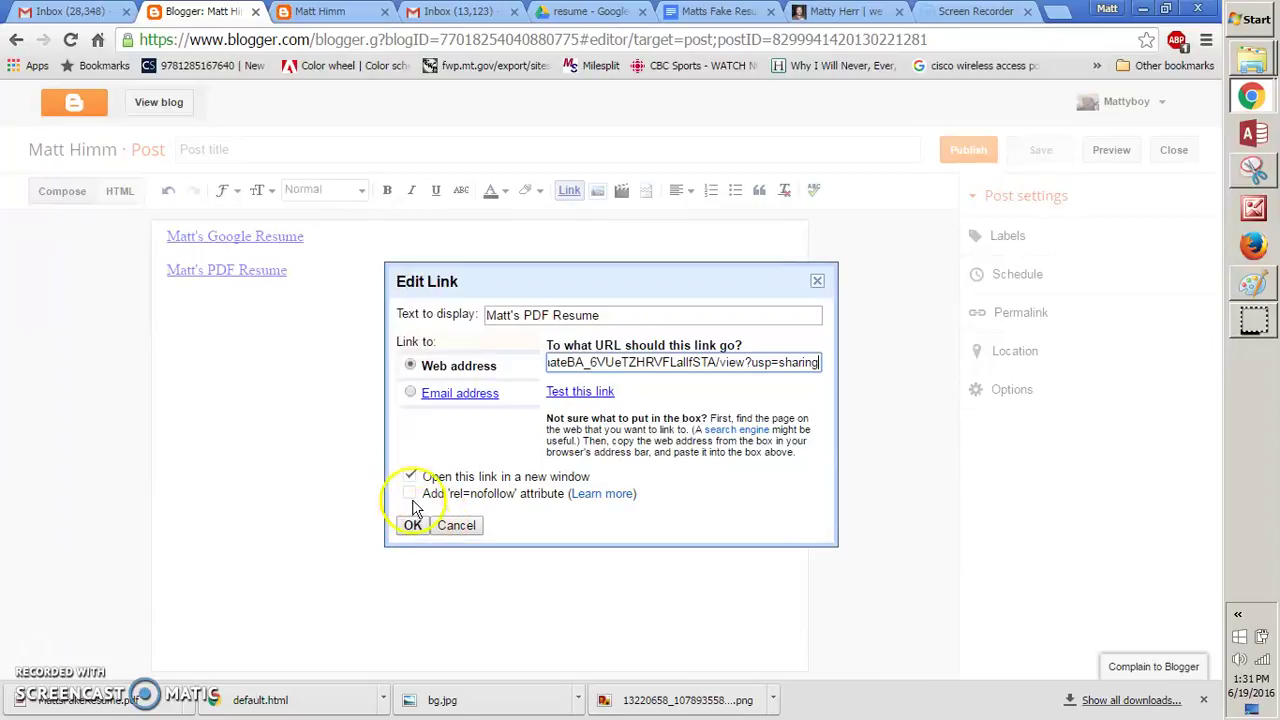
click(409, 524)
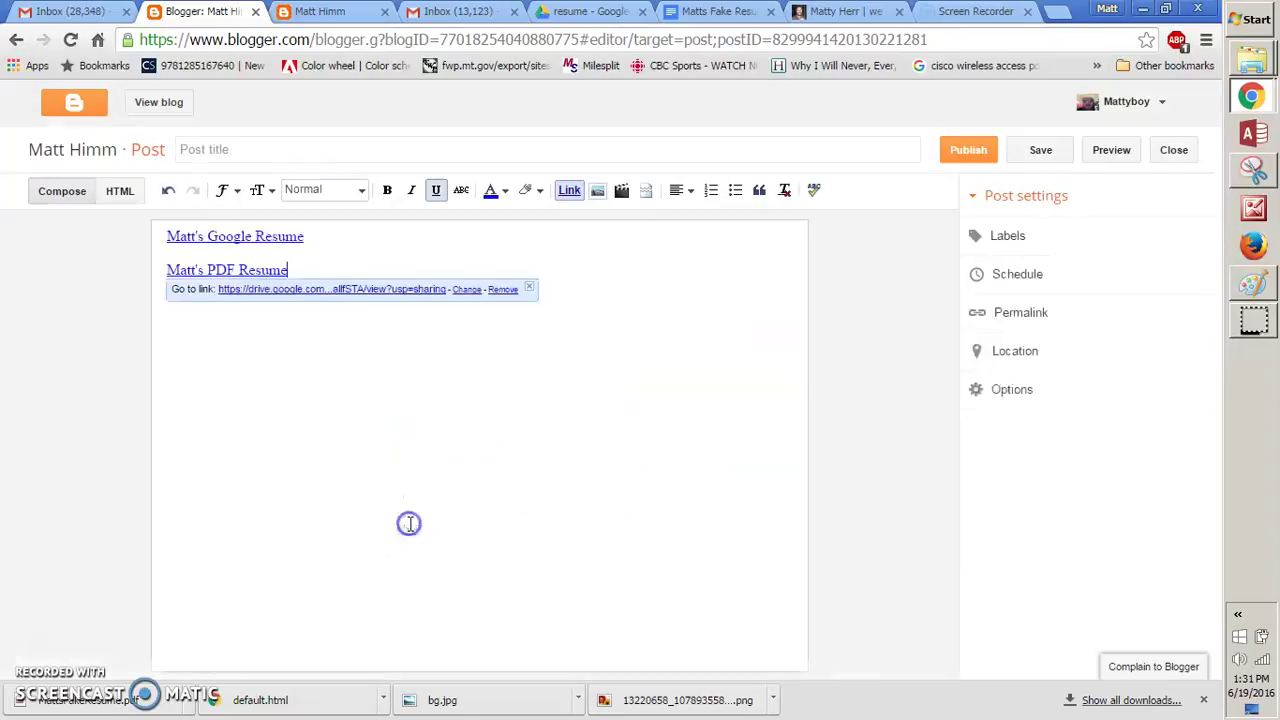
click(380, 480)
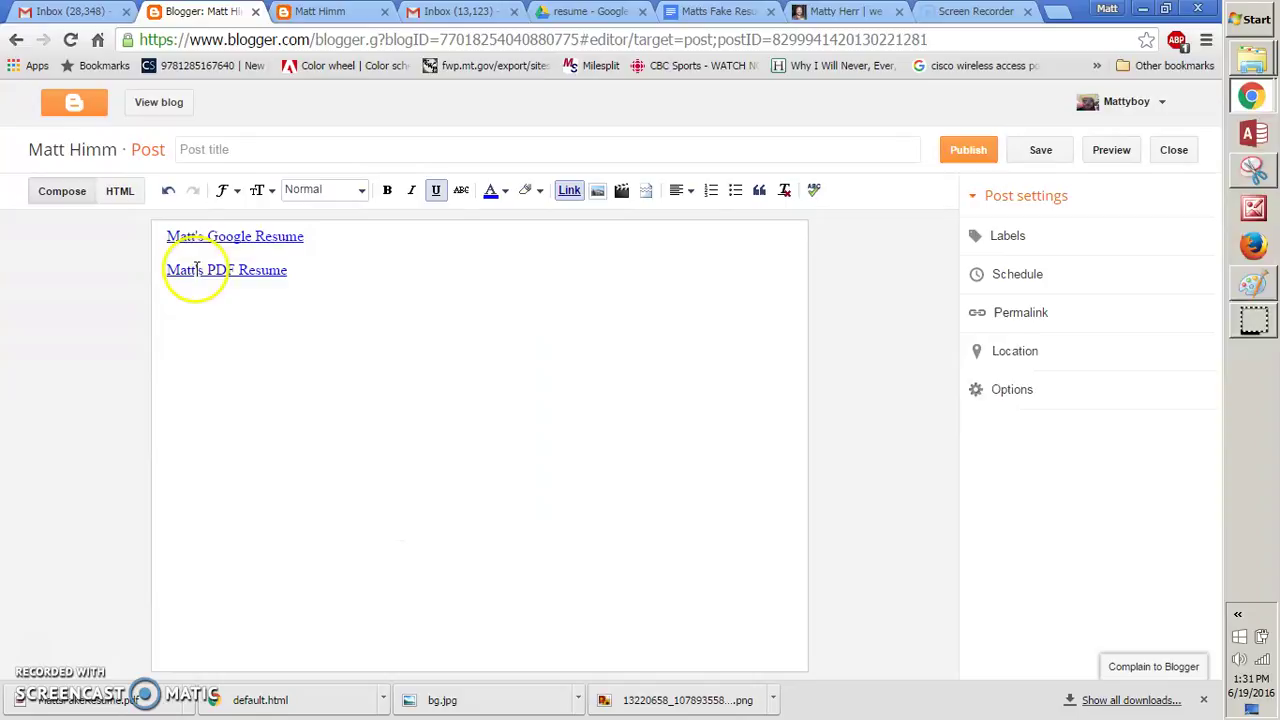
Step: Examine the HTML source of the post's two resume links and return to the Compose view
click(120, 192)
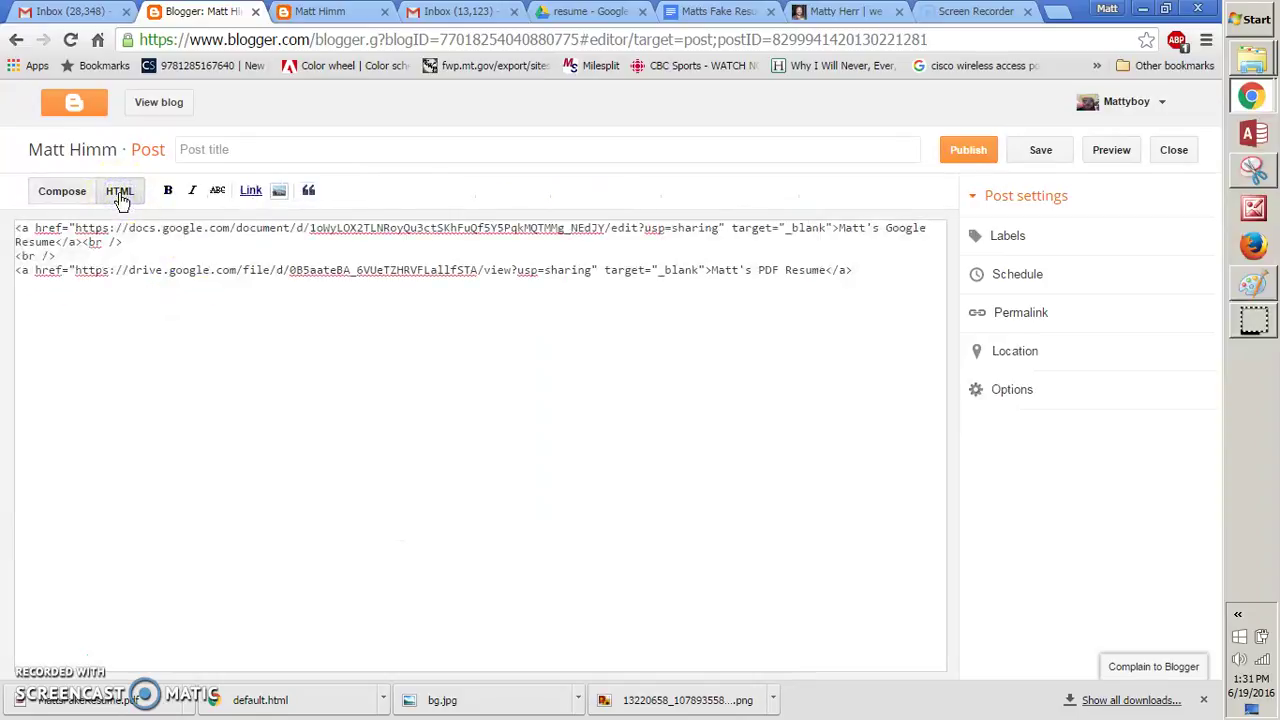
click(62, 191)
click(120, 191)
click(60, 194)
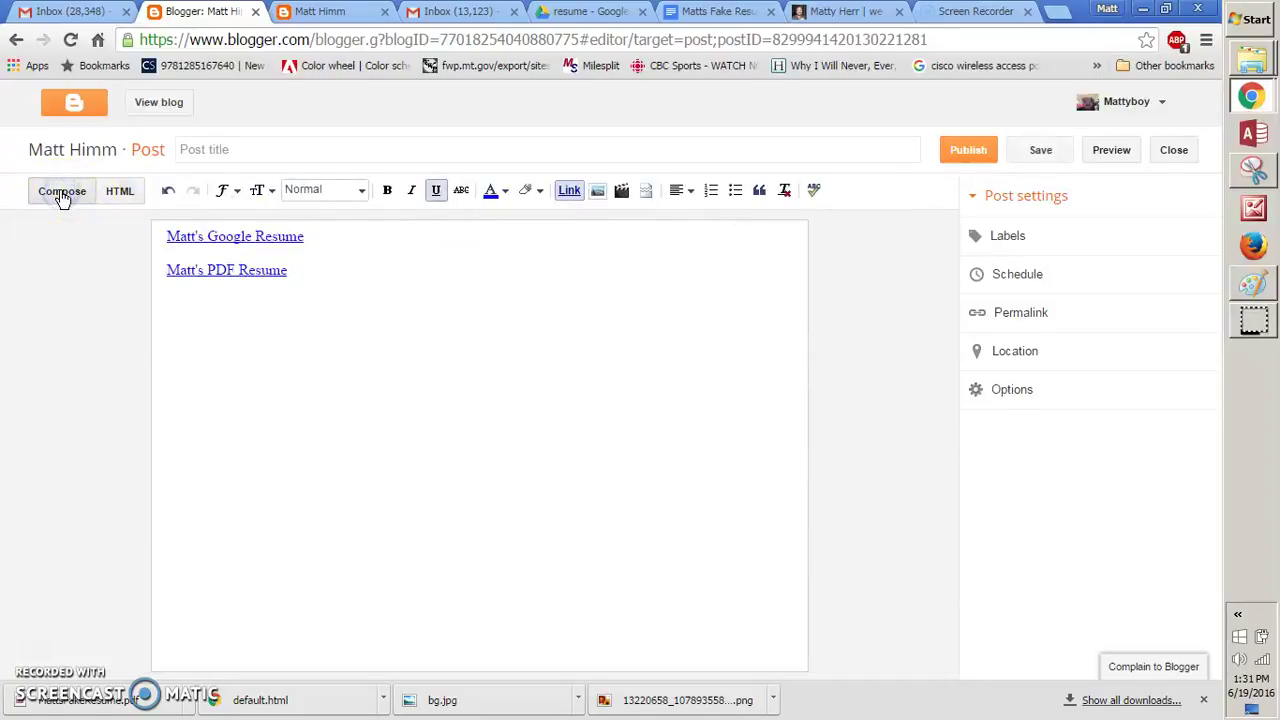
Step: Title the post "Links for Matt's Resume" and publish it
click(247, 149)
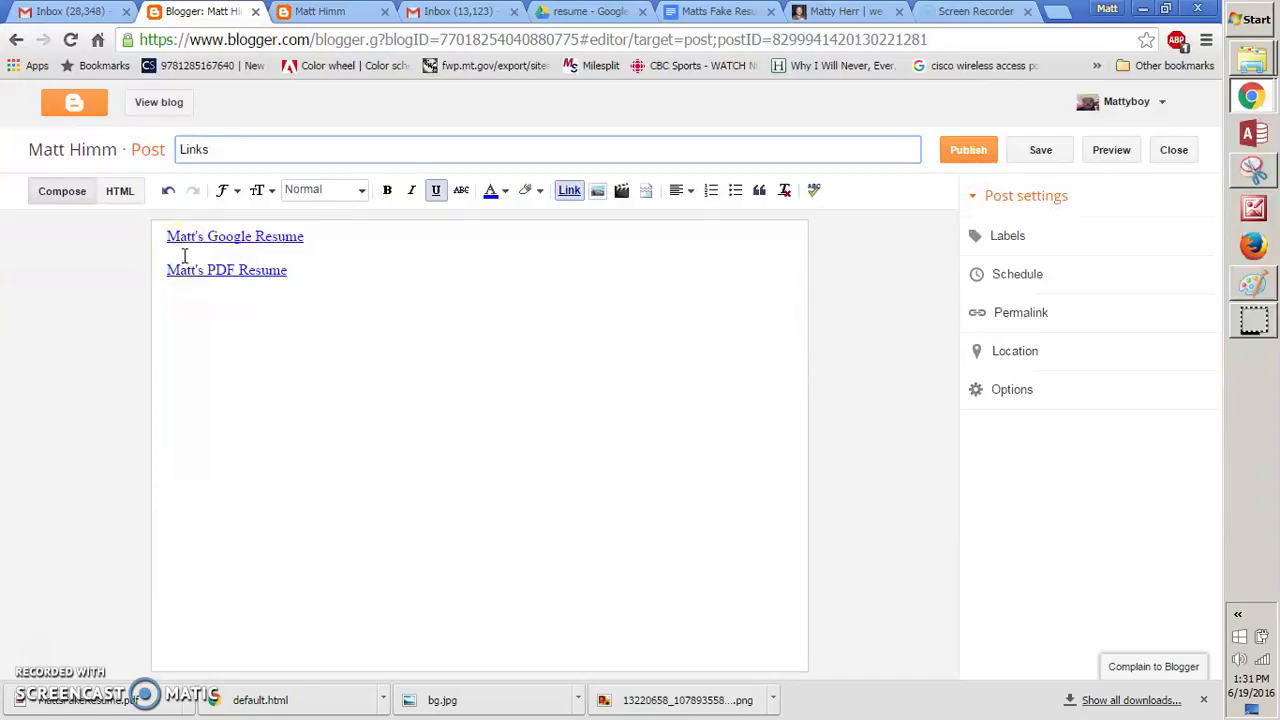
text(Links for Matt's Resume)
click(965, 151)
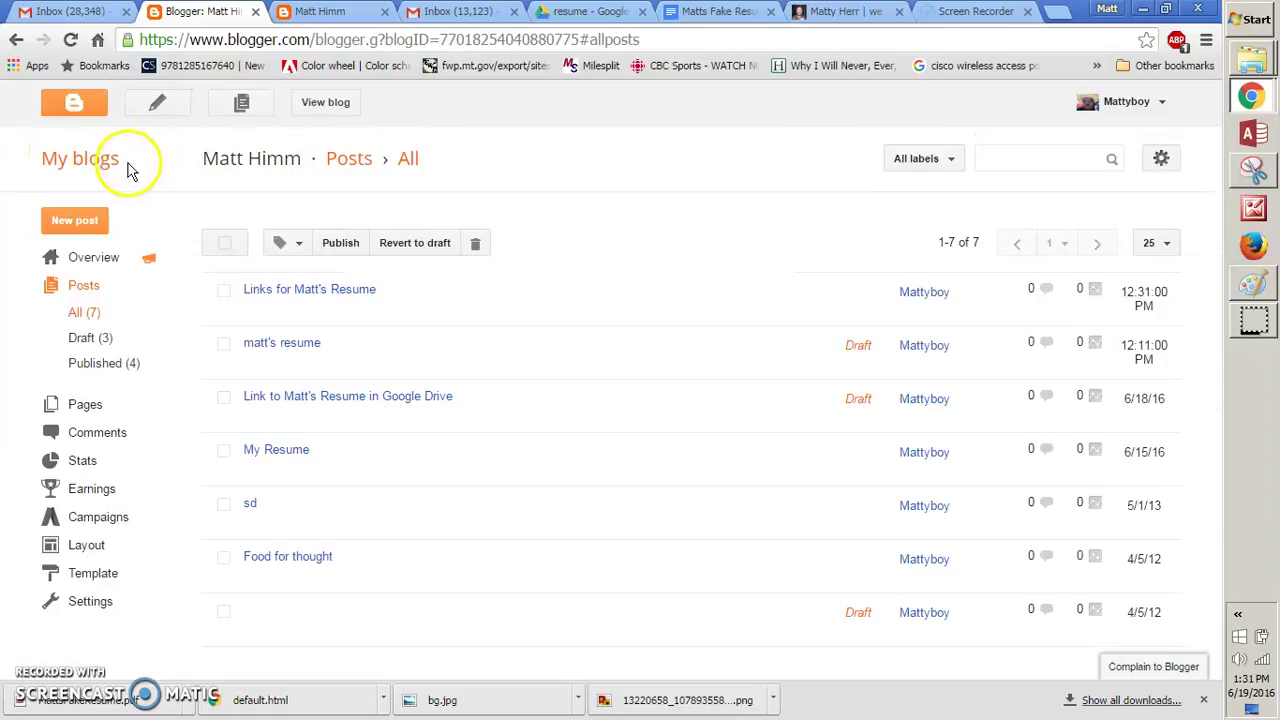
Step: View the published blog and test the post's Google resume and PDF resume links
click(337, 106)
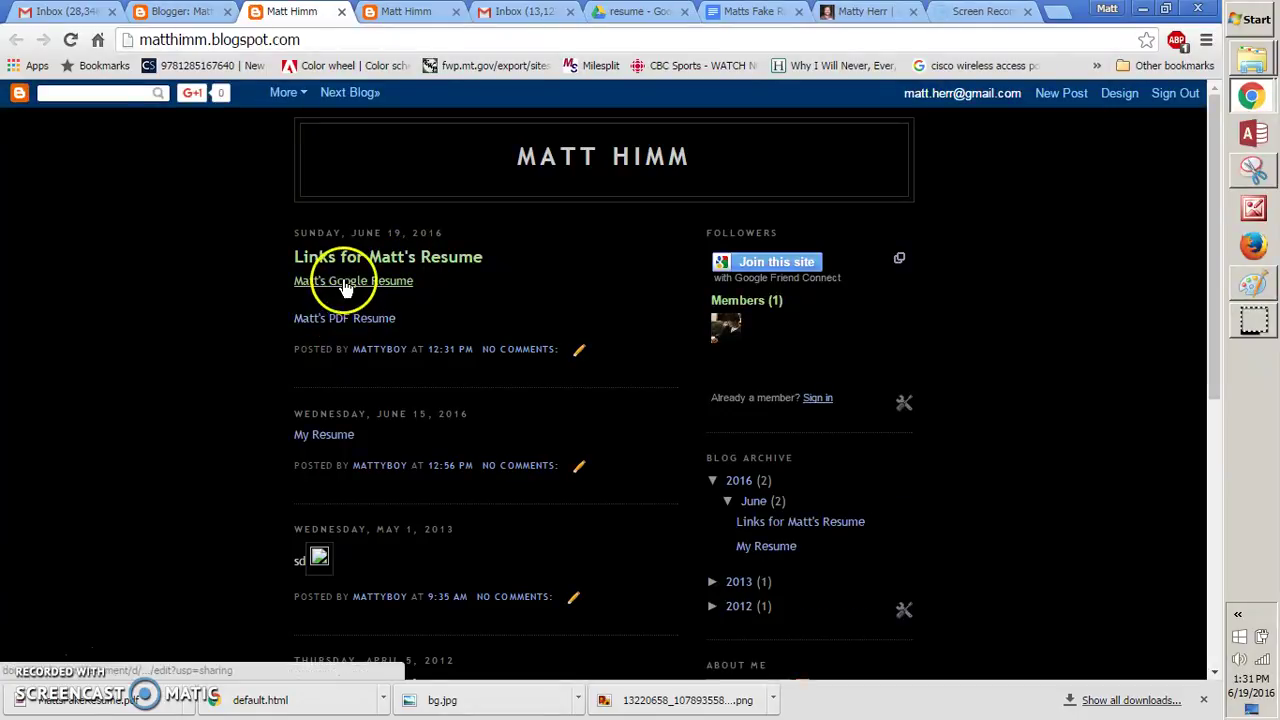
click(345, 282)
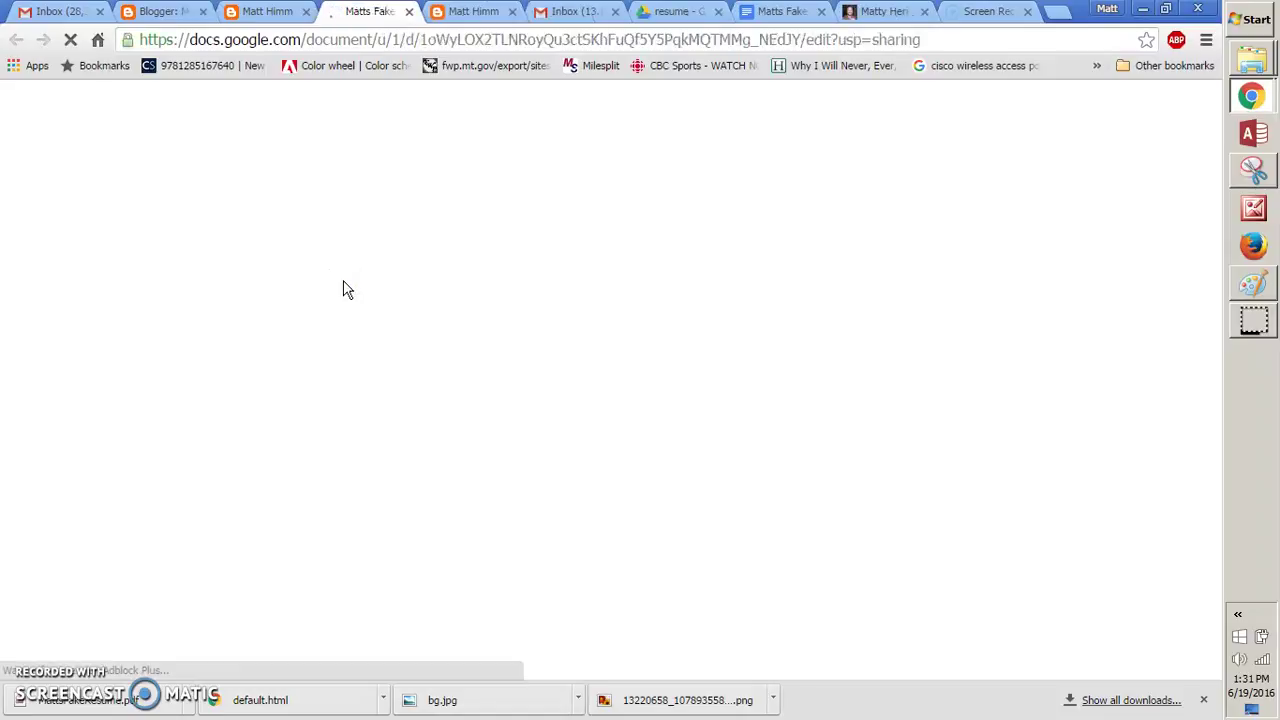
click(266, 13)
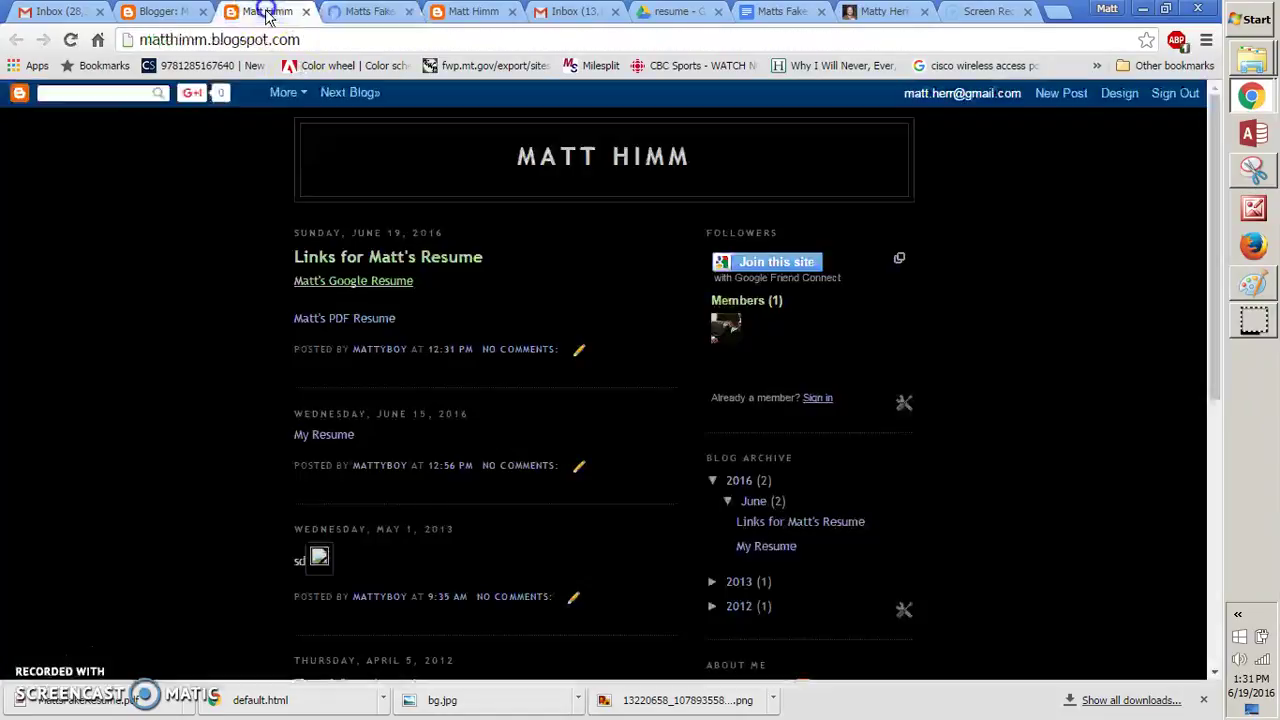
click(329, 282)
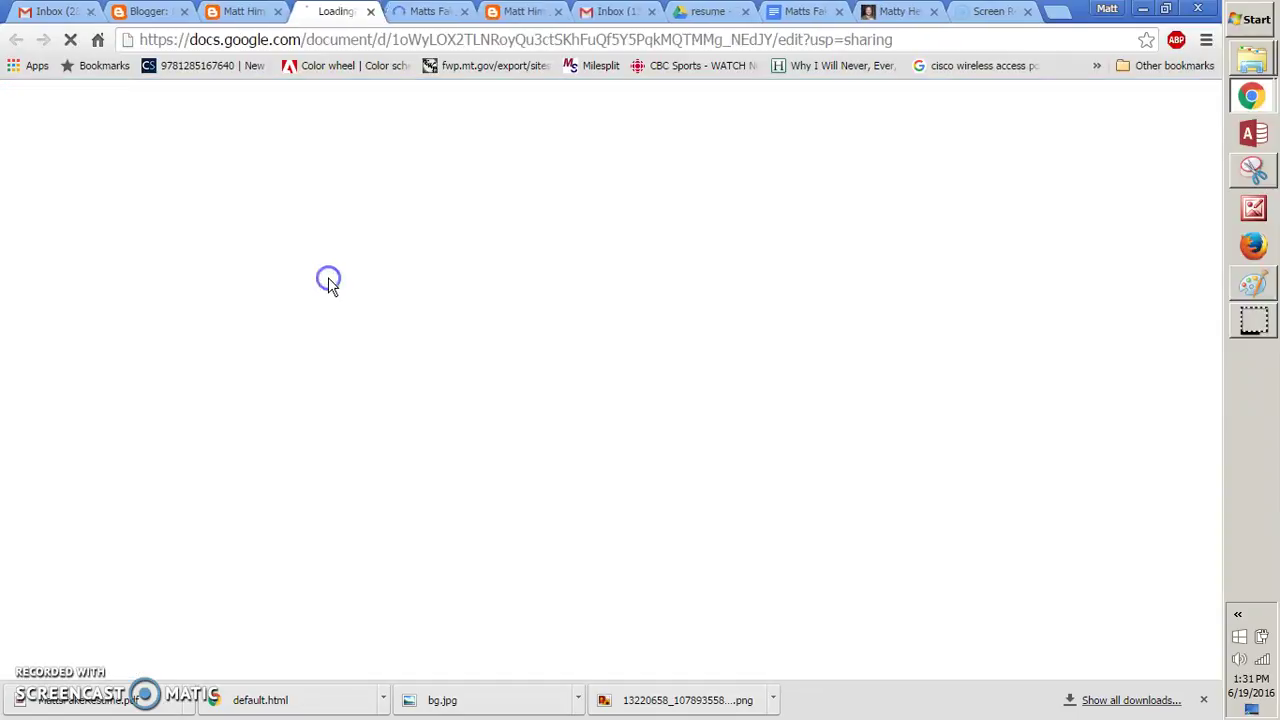
click(240, 13)
click(362, 318)
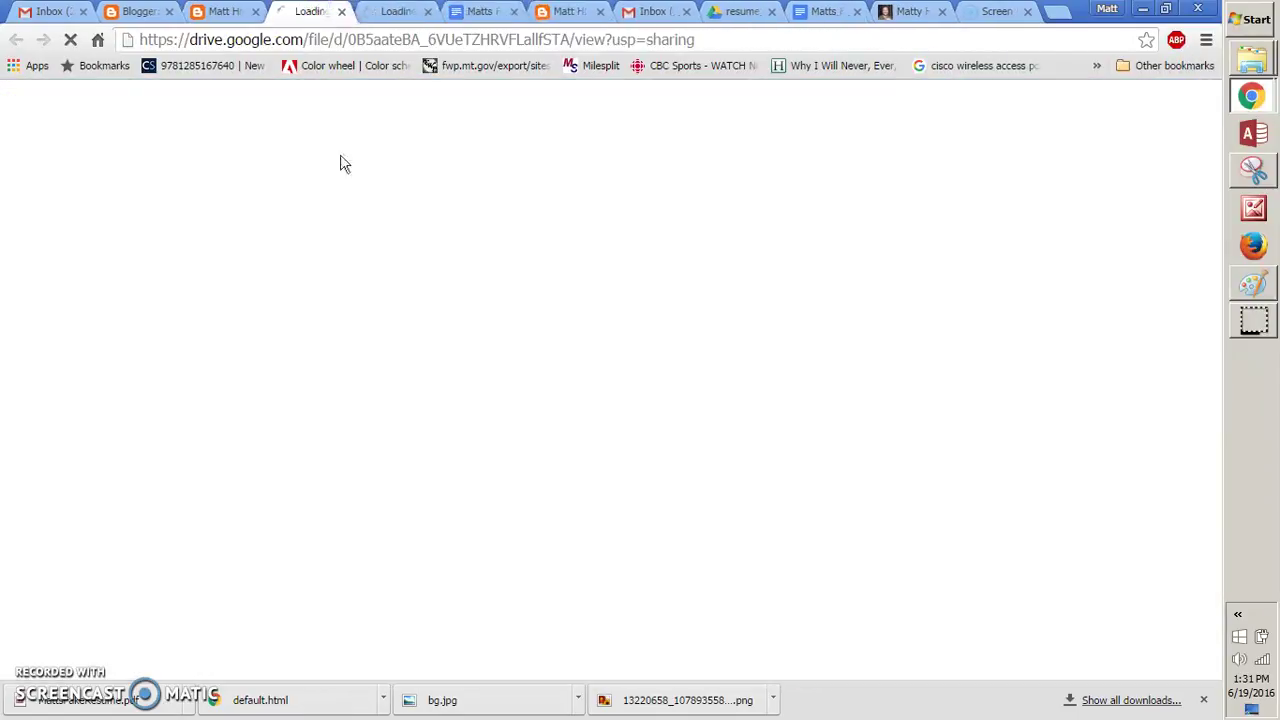
click(393, 12)
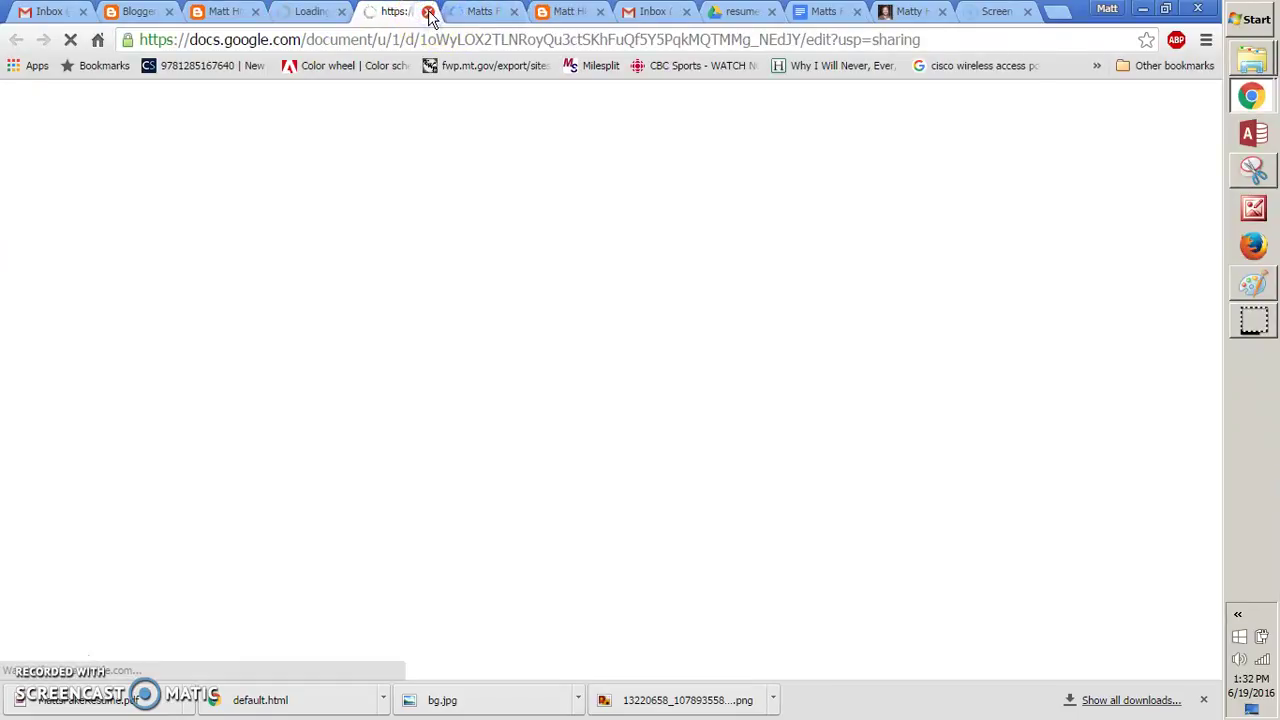
click(428, 13)
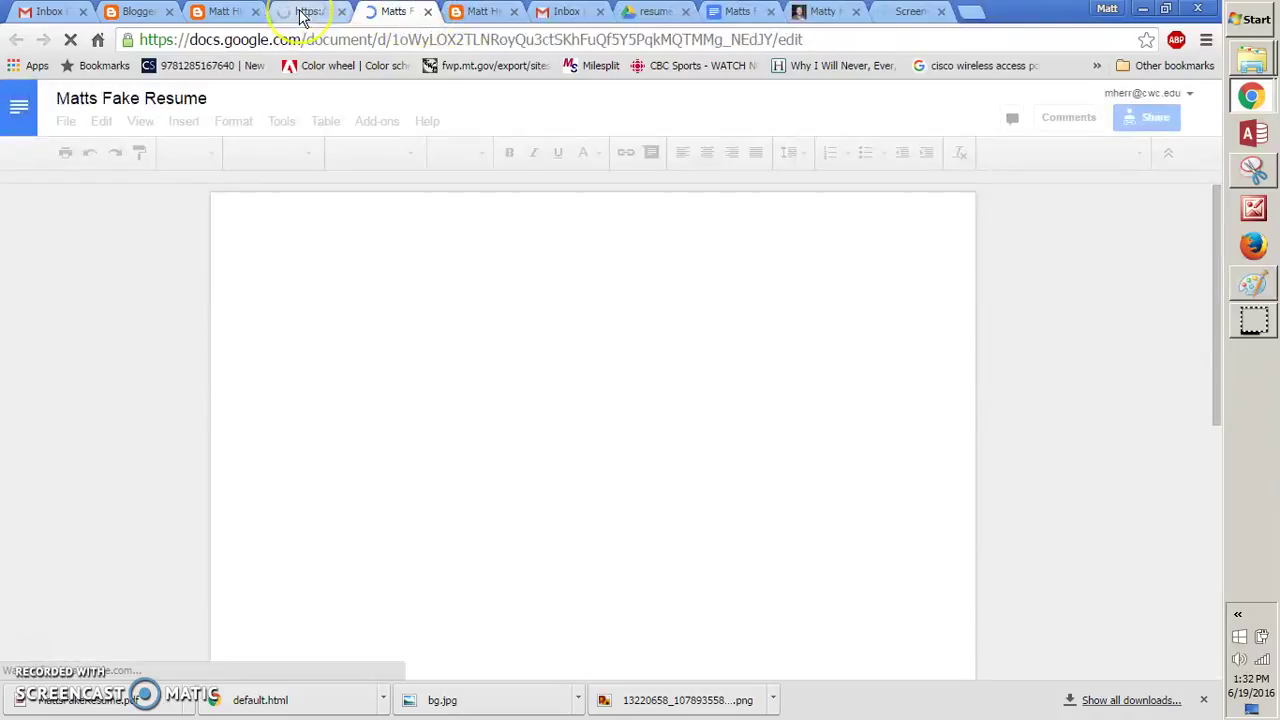
click(304, 13)
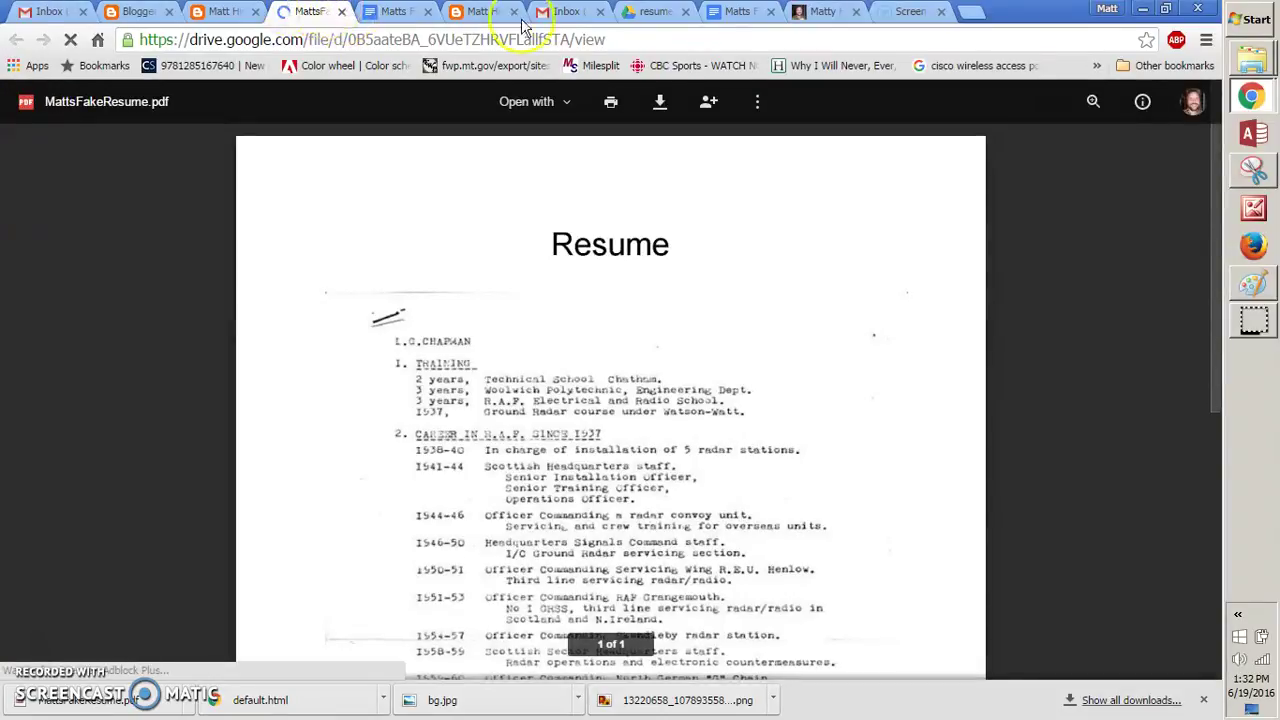
Step: Switch to the WordPress blog and open its wp-admin dashboard
click(824, 13)
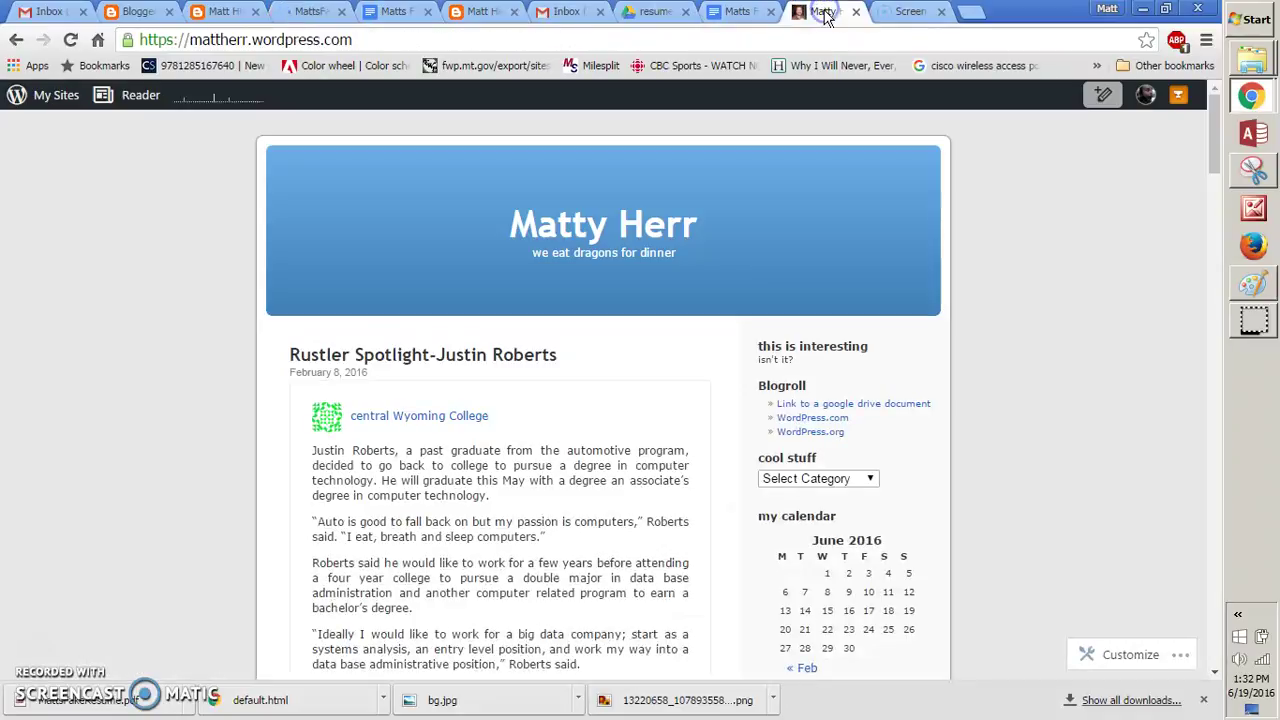
click(838, 16)
click(369, 39)
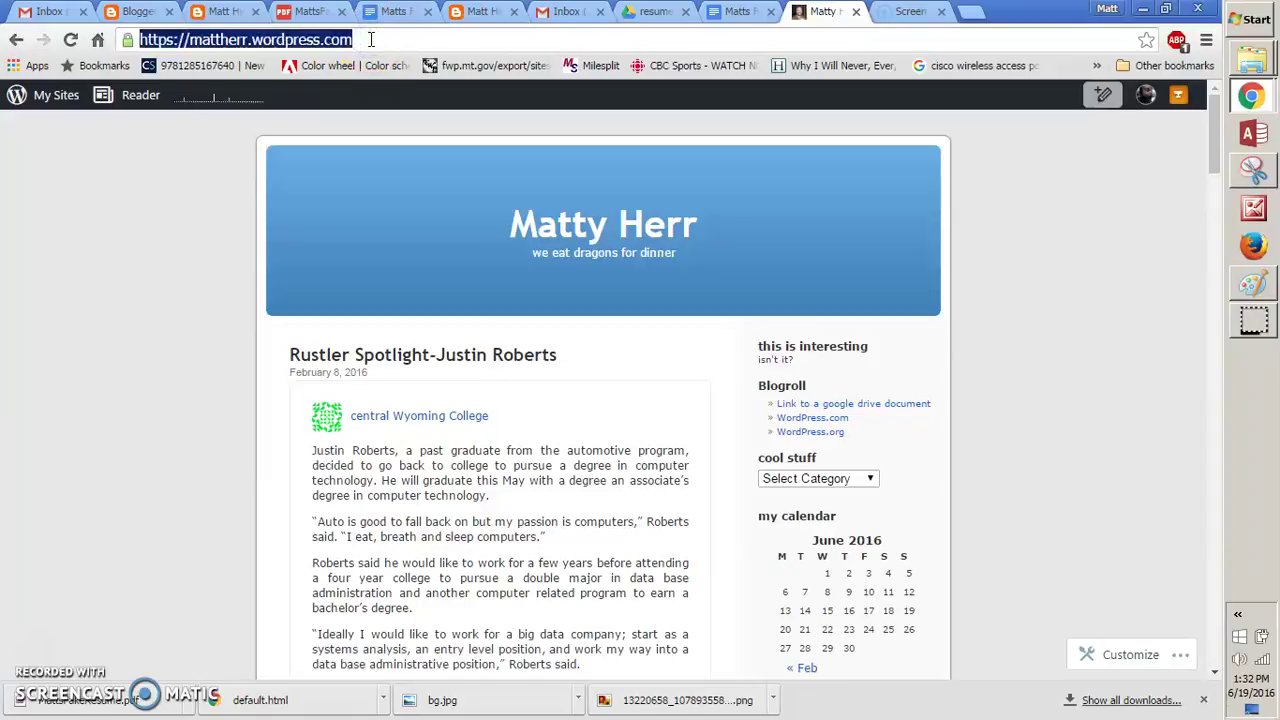
click(370, 39)
text(w)
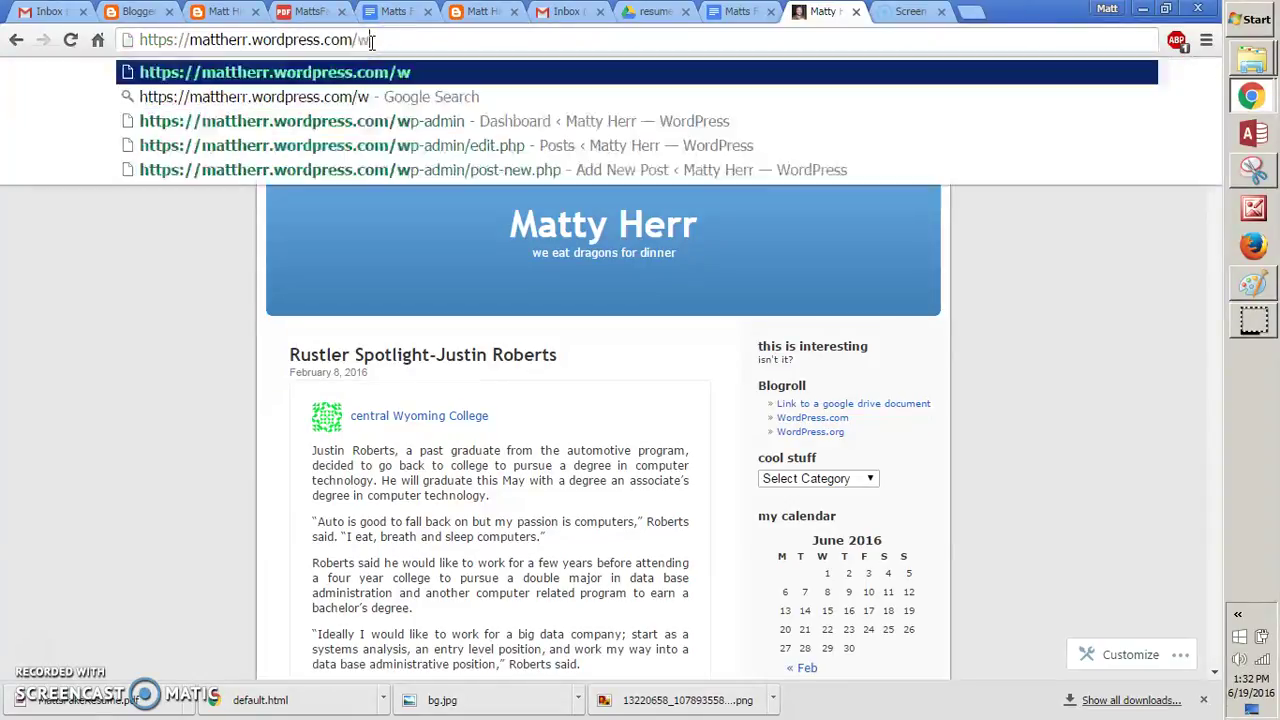
text(p)
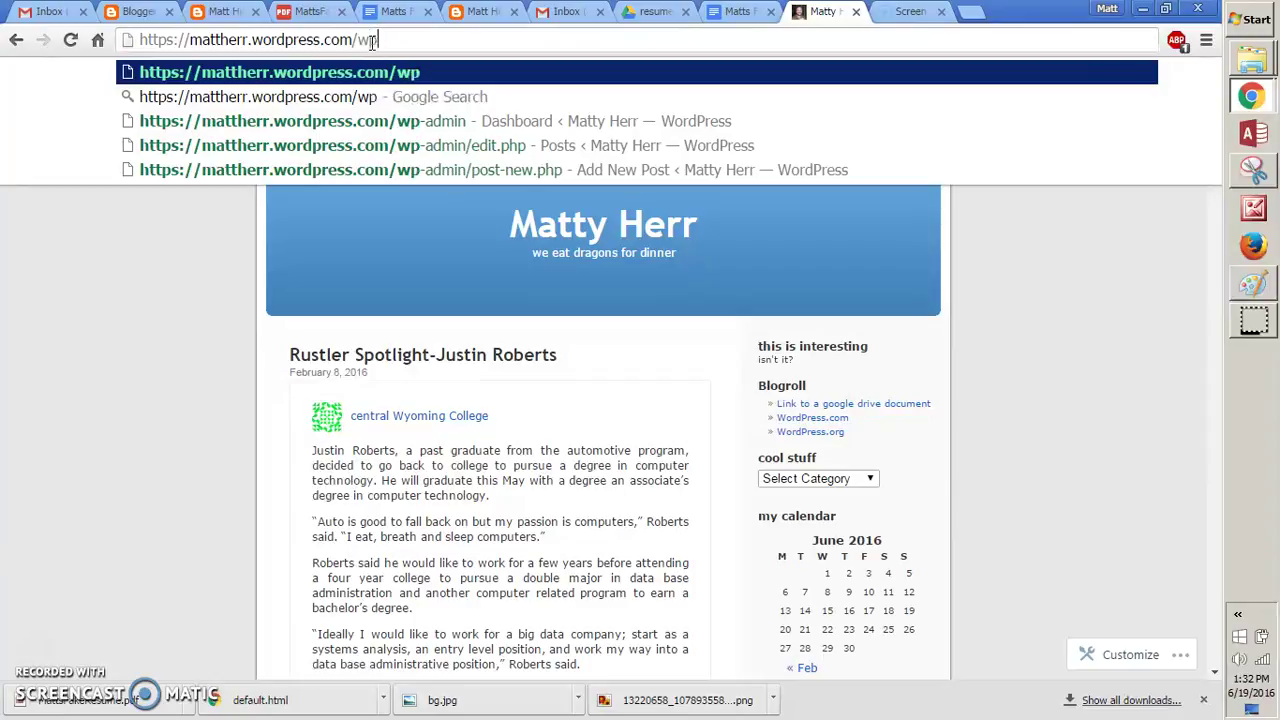
click(365, 124)
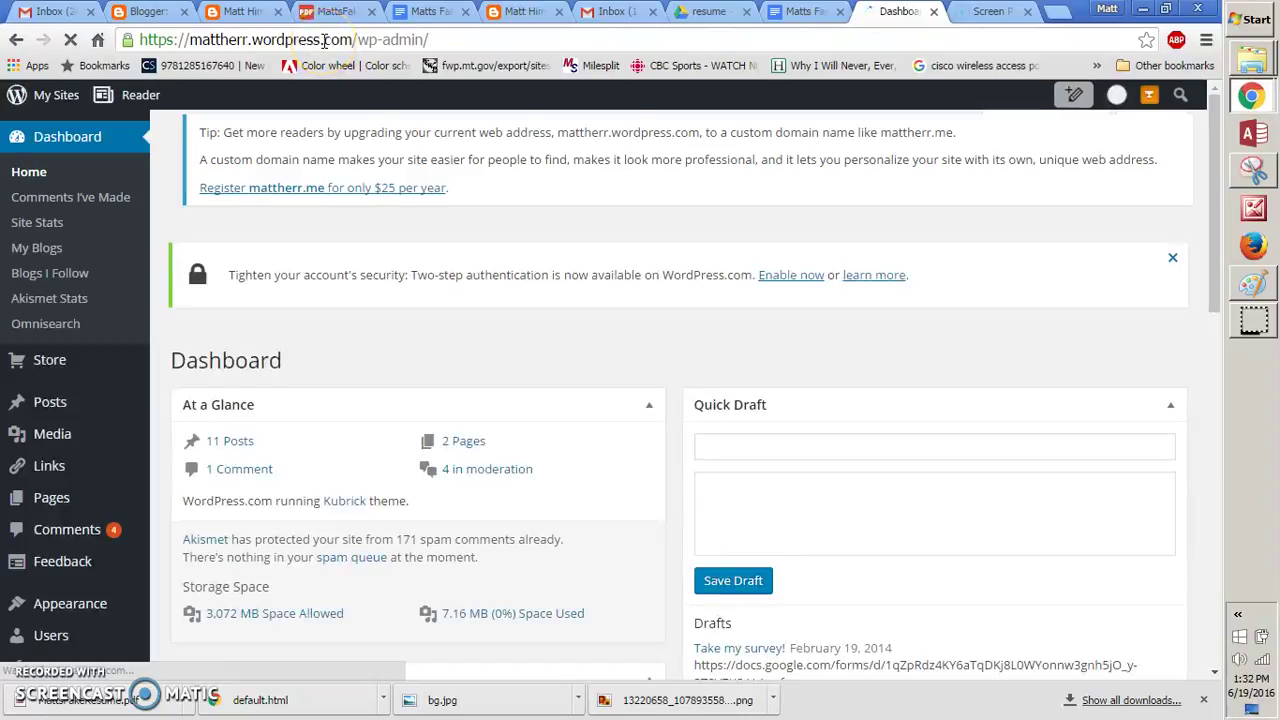
Step: Create a new WordPress post titled with the blog owner's first name in possessive form followed by "Resume's"
mouse_move(48, 408)
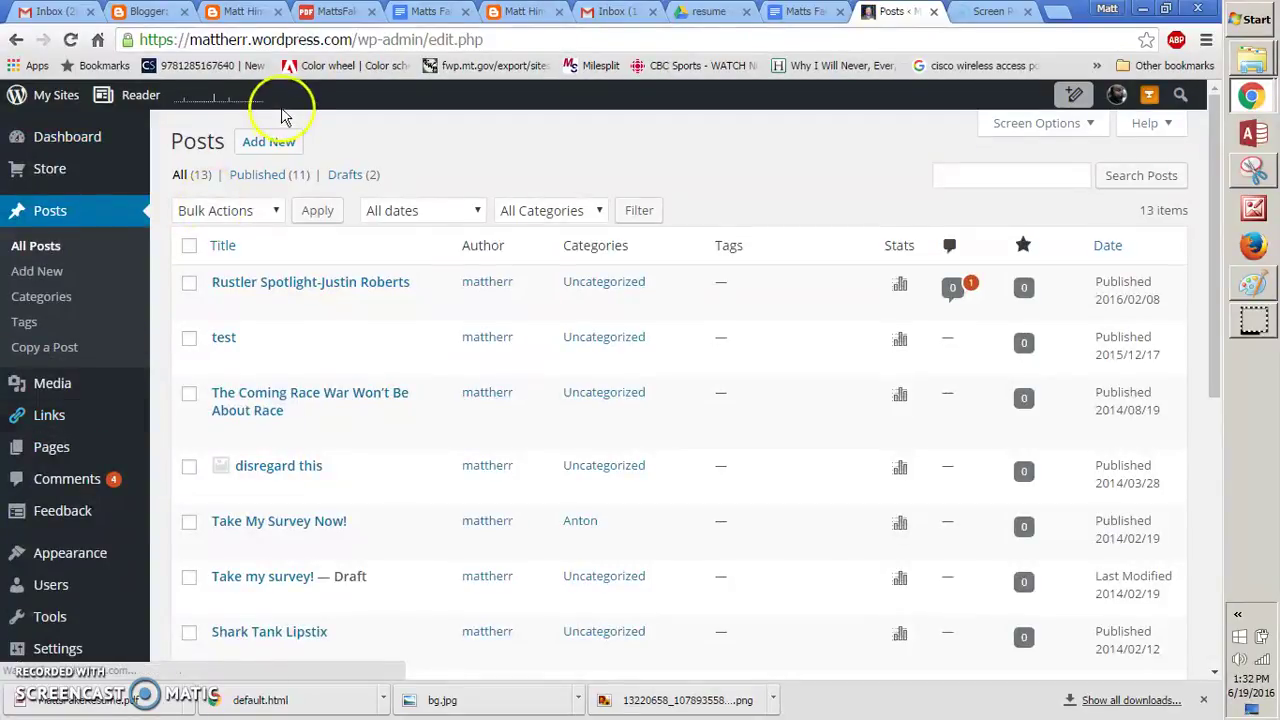
click(275, 145)
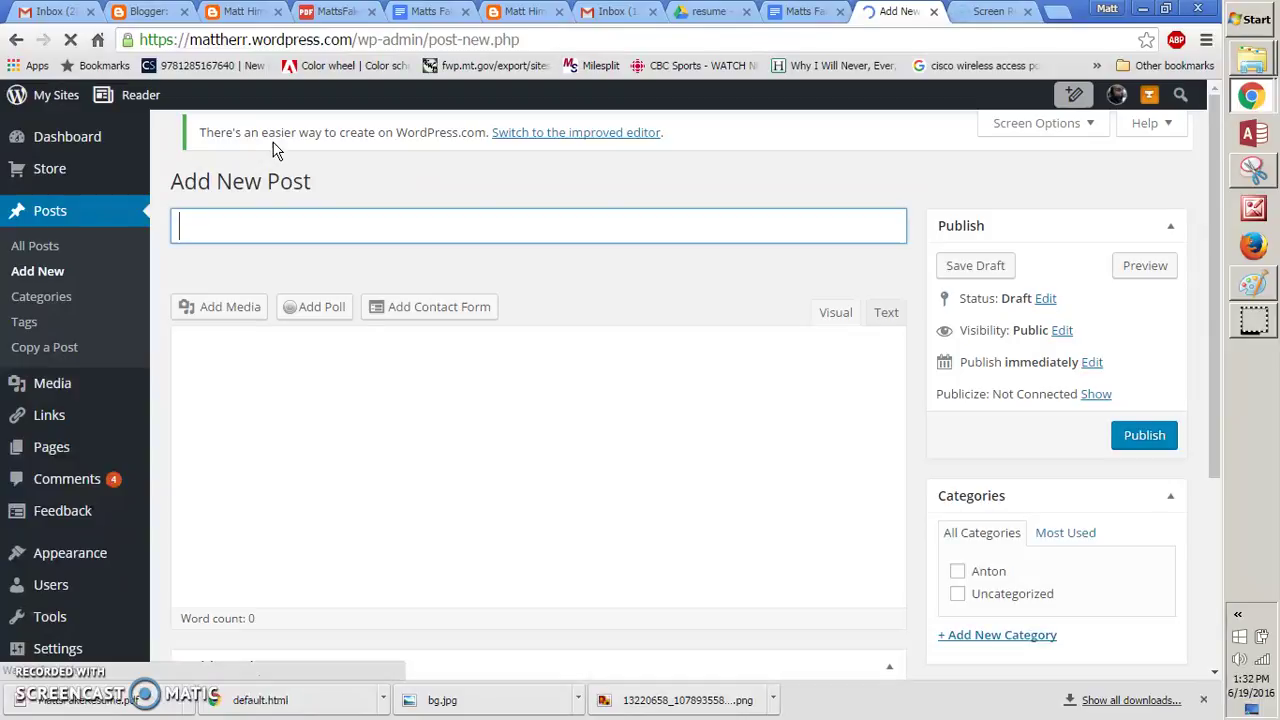
click(275, 220)
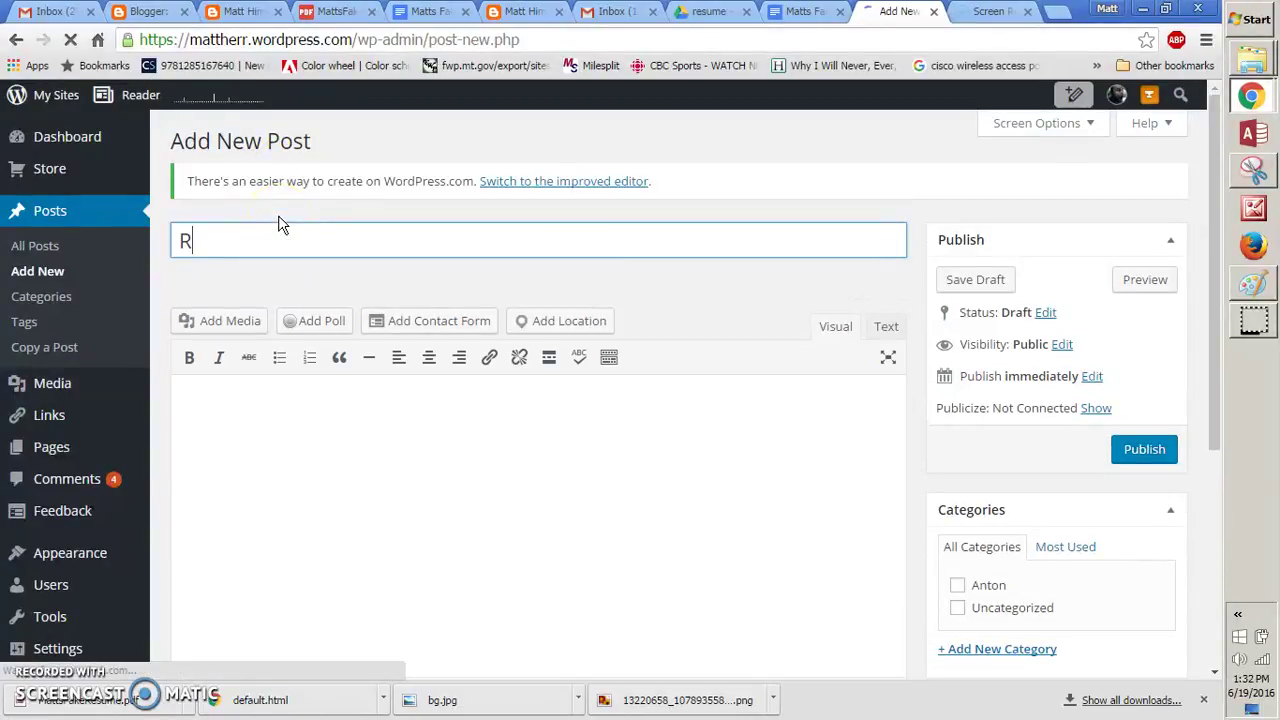
text(Matt's )
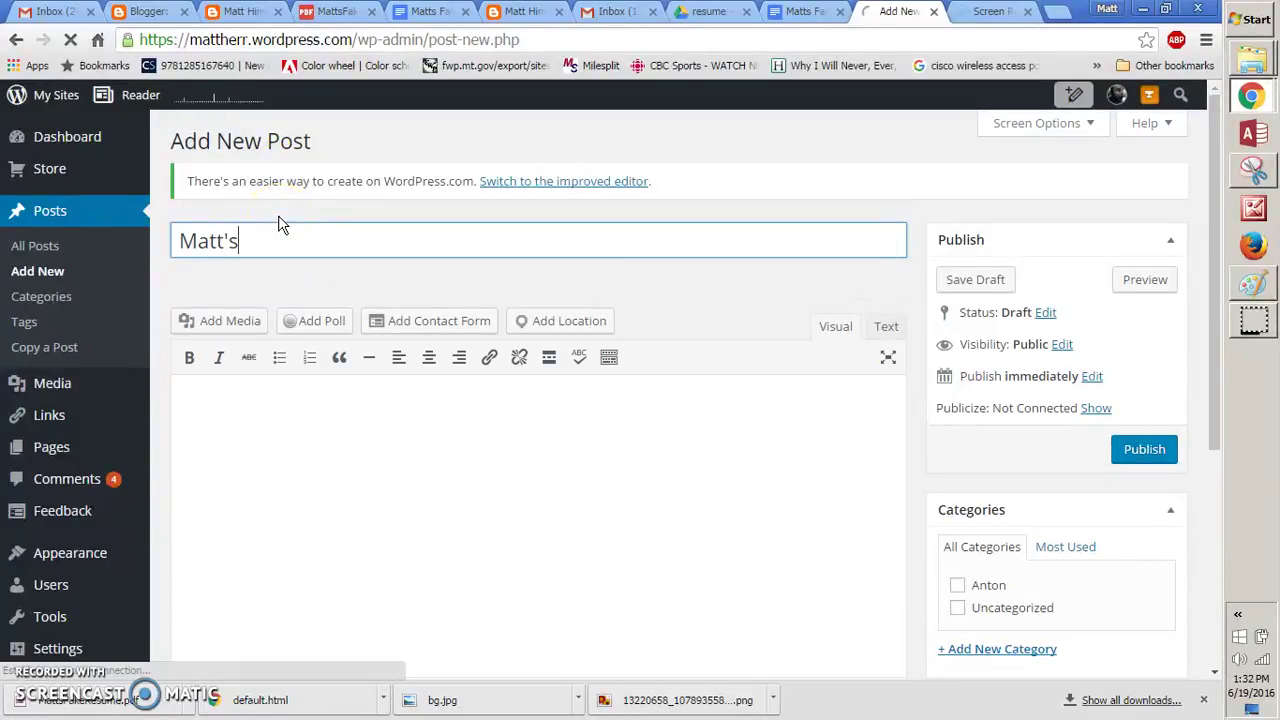
text(Resume's)
Step: Write two lines in the post body, each starting with the owner's first name: one for "Google Resume" and one for "PDF Resume"
click(319, 431)
text(Matt's Google Resume)
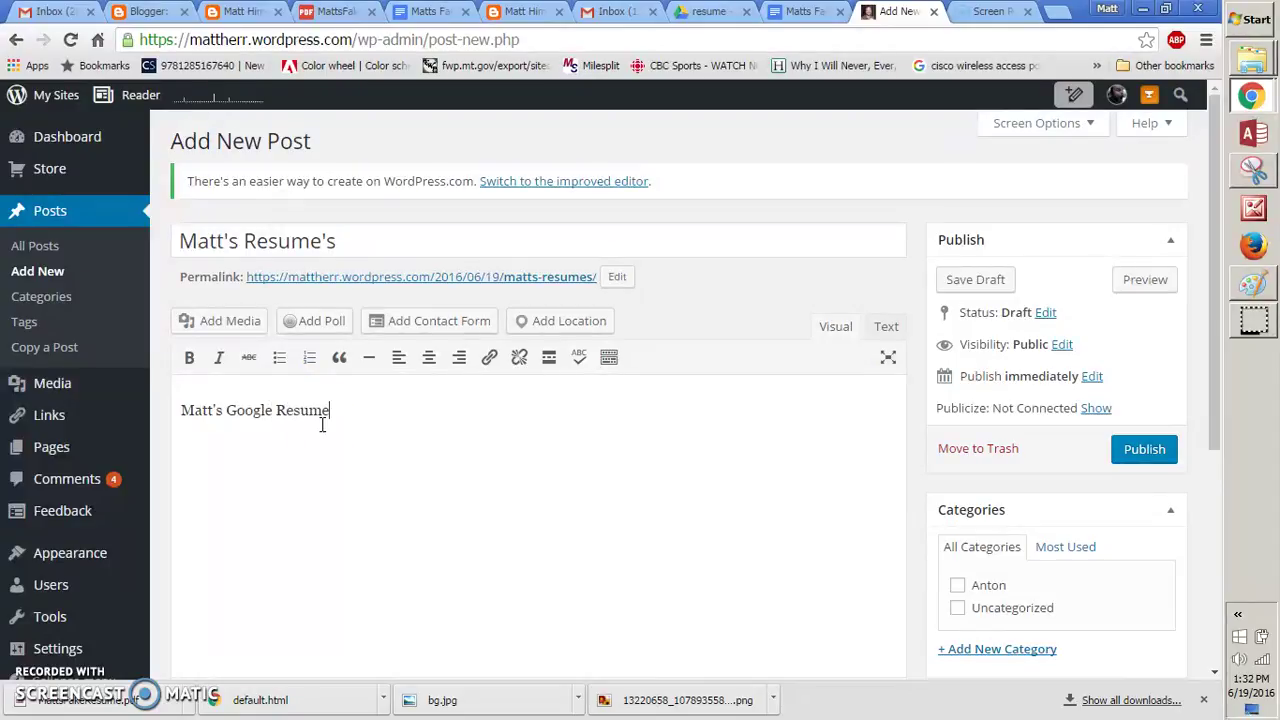
text(t)
click(329, 416)
click(334, 434)
Step: Link the PDF Resume line to the copied Google Drive sharing address of the PDF
drag(332, 410, 157, 413)
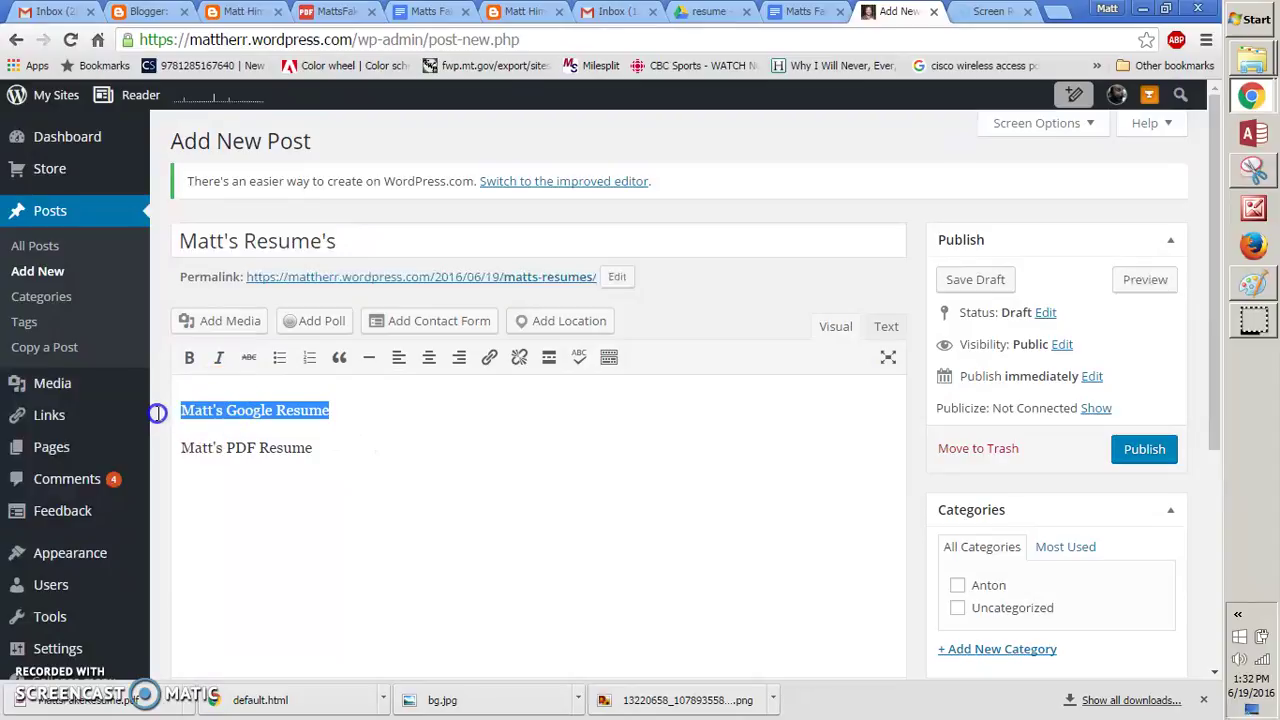
drag(327, 451, 176, 451)
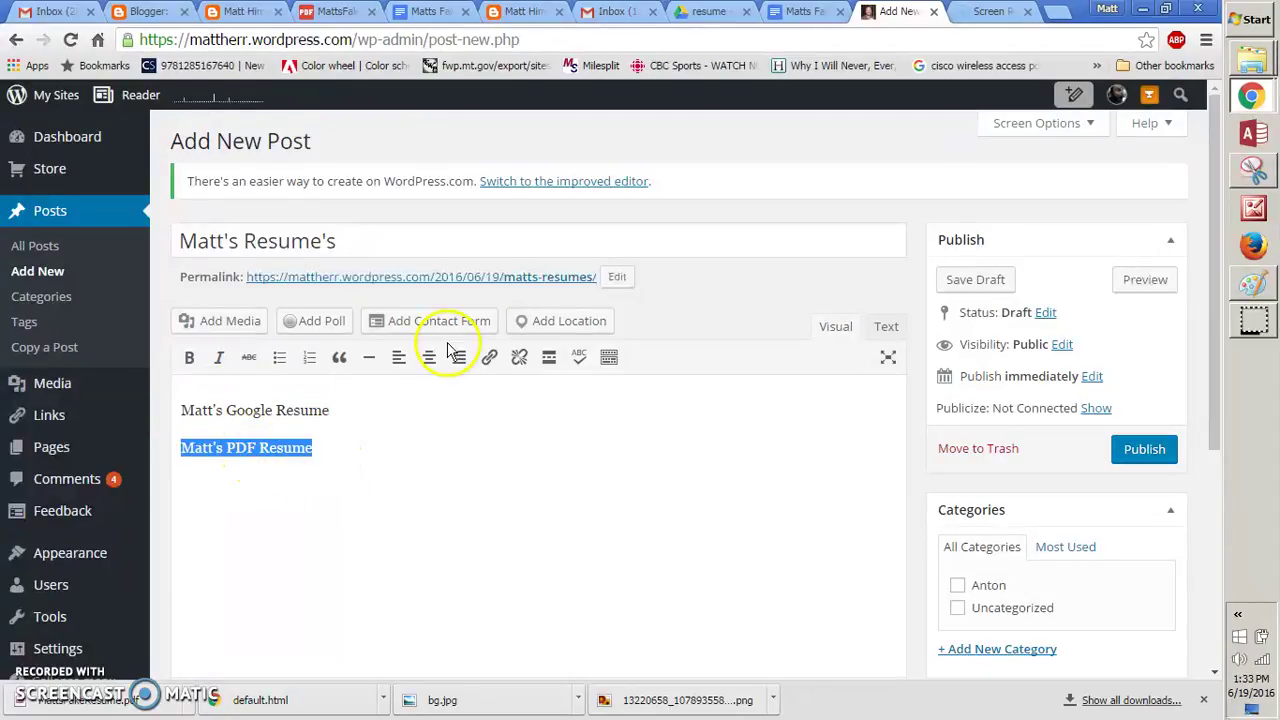
click(488, 356)
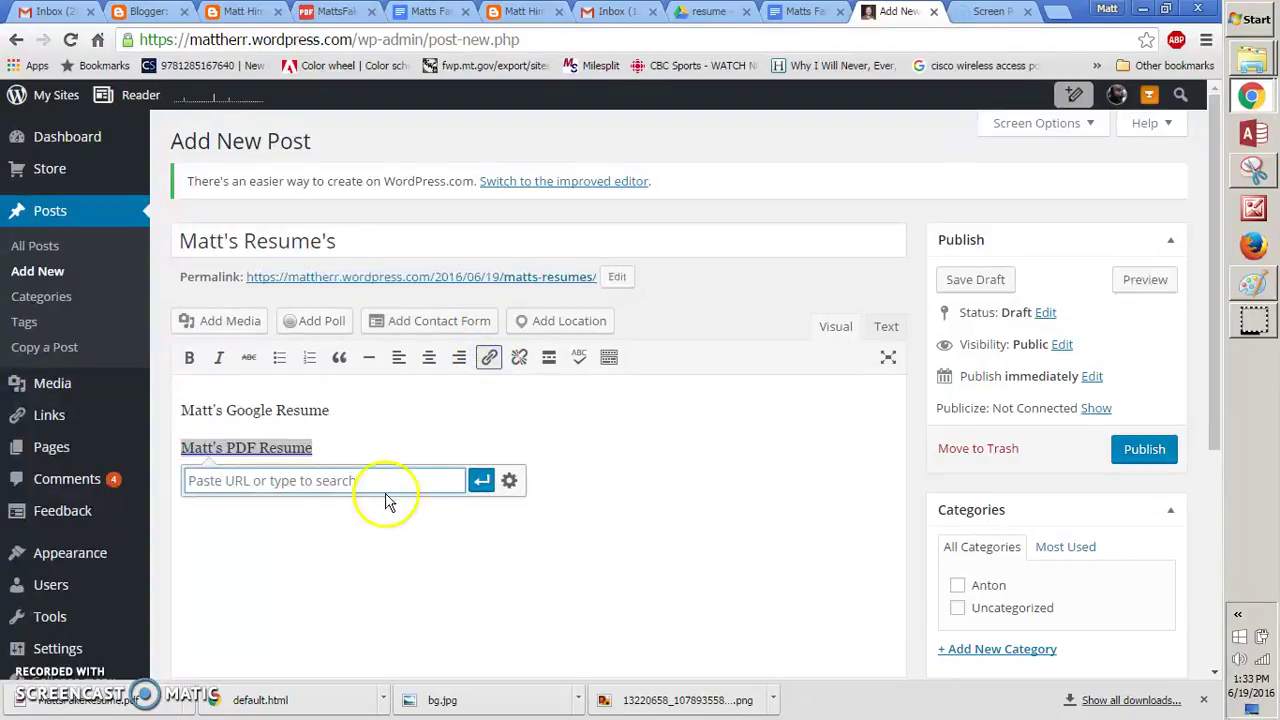
key(ctrl+v)
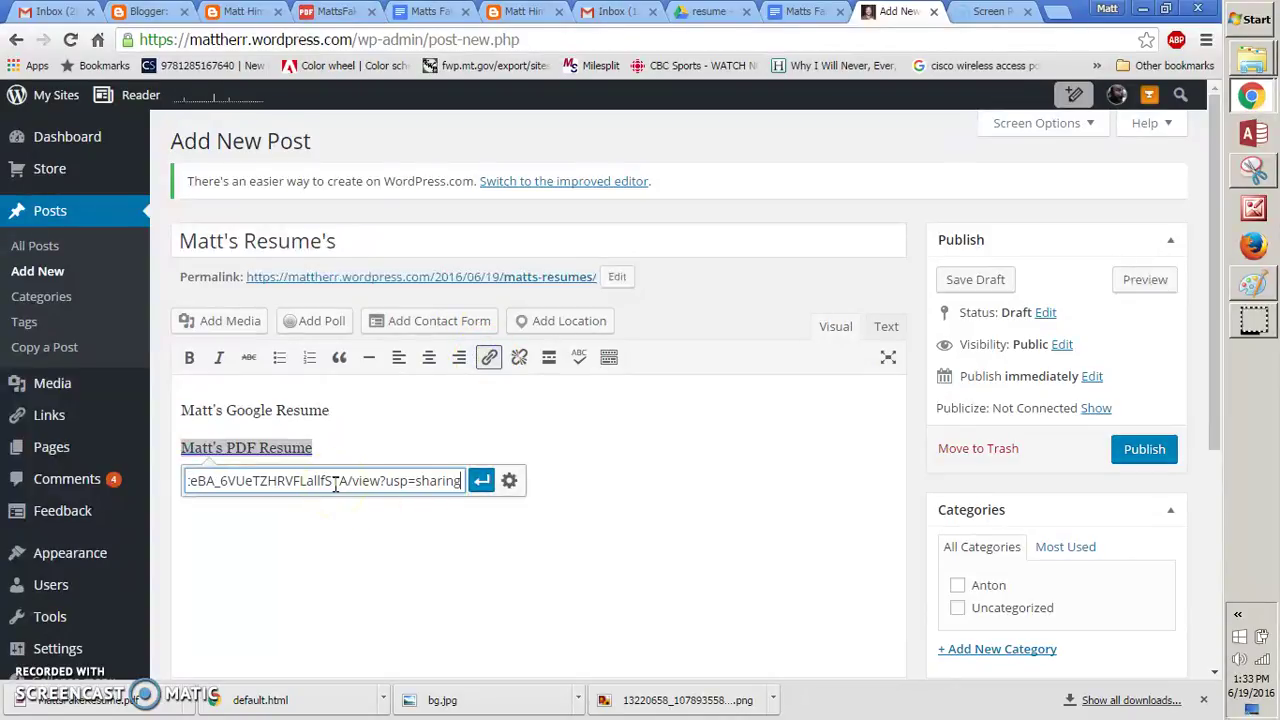
click(480, 482)
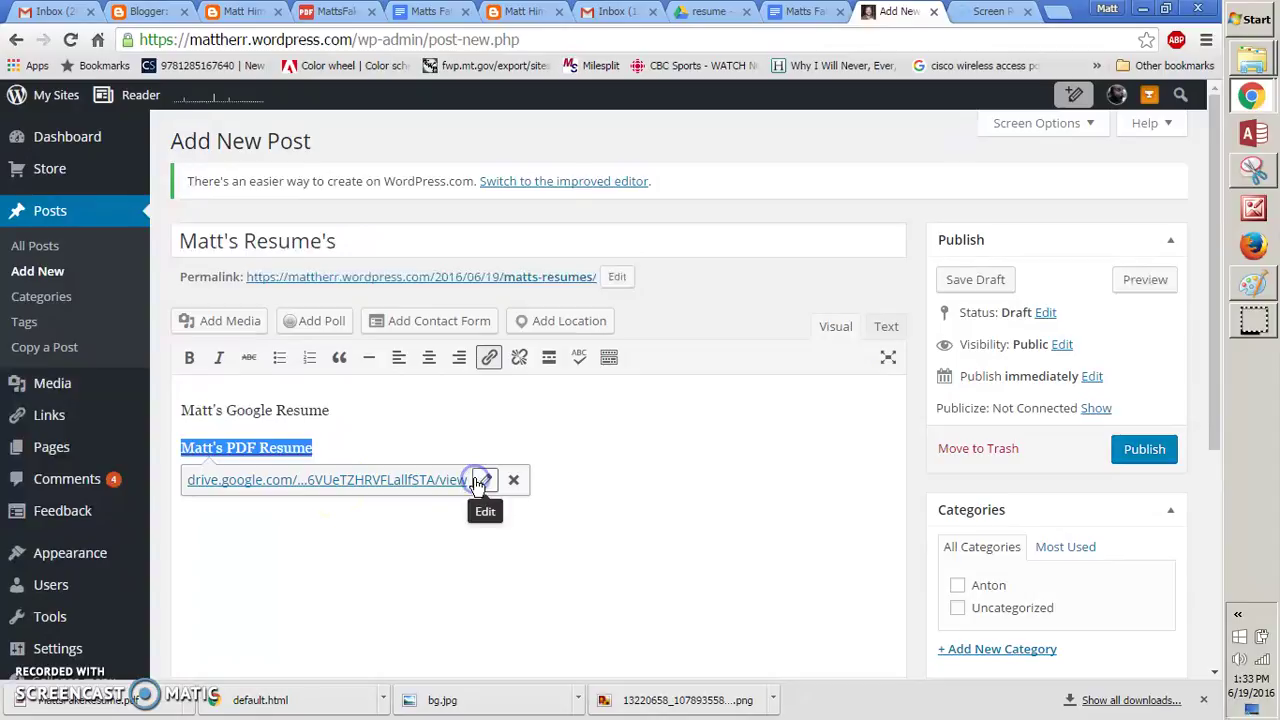
Step: Open a link entry for the Google Resume line and copy the shareable link of the resume document in Google Docs
drag(329, 410, 150, 400)
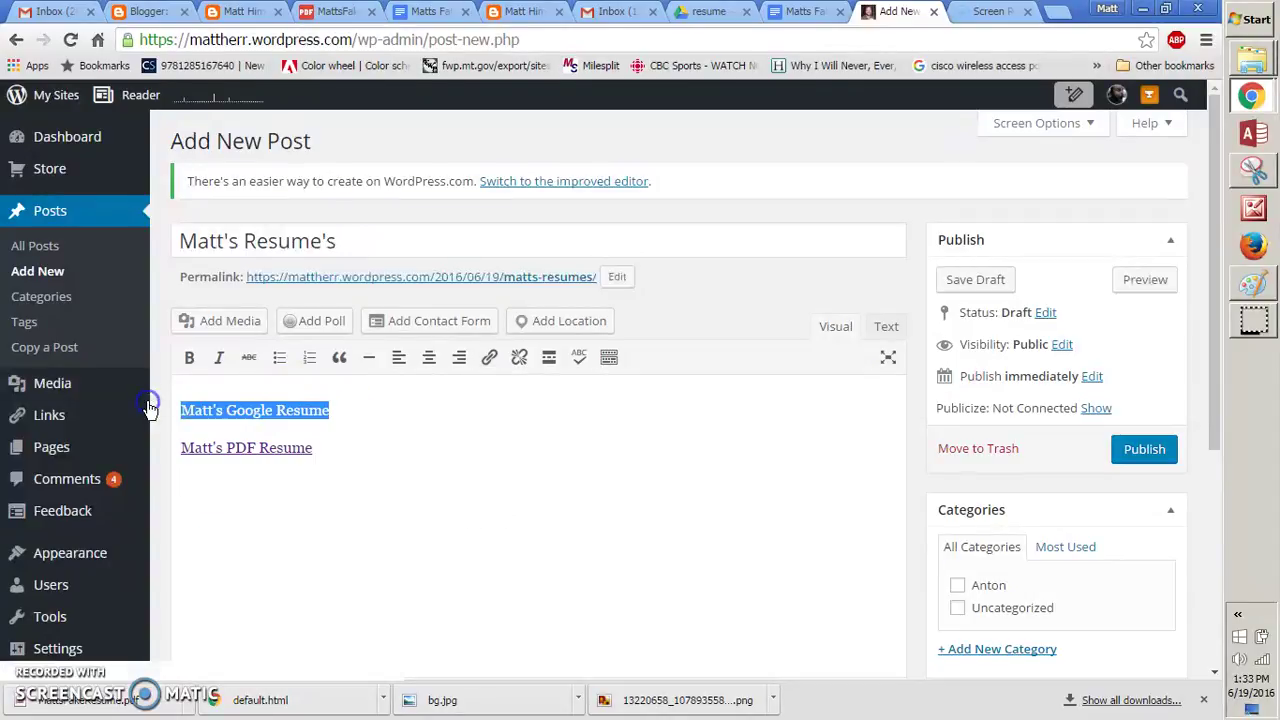
click(489, 360)
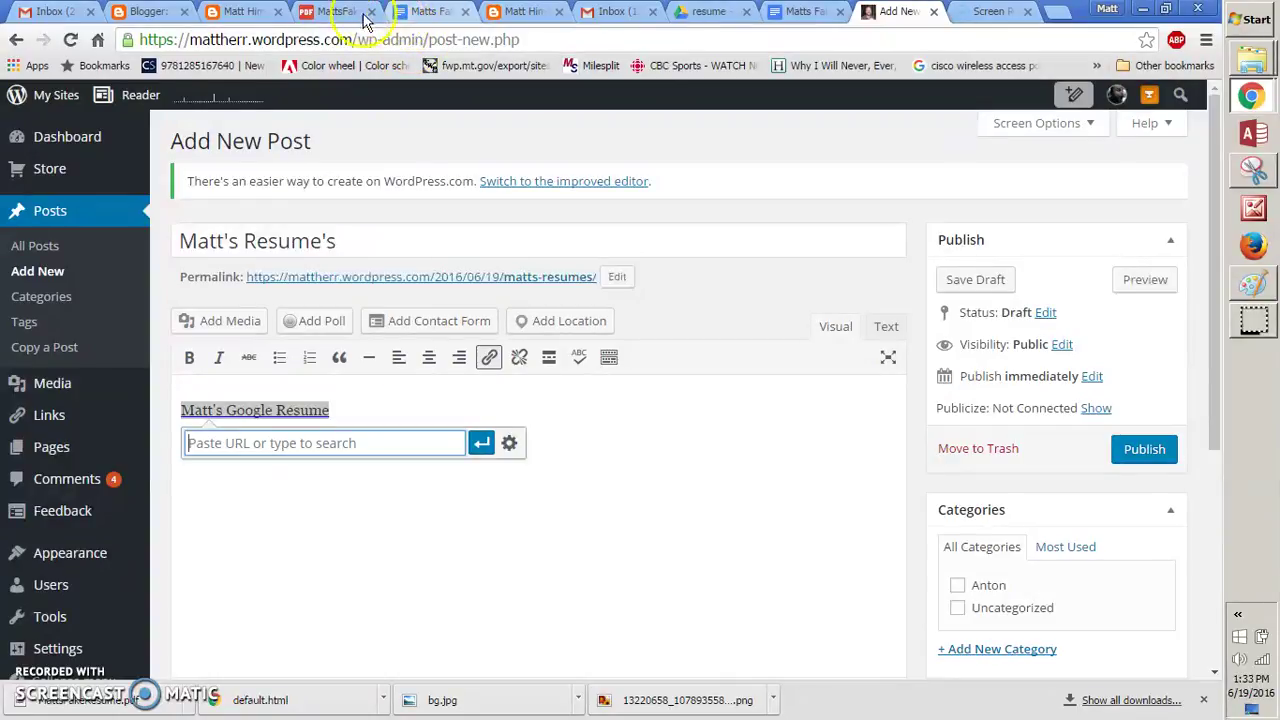
click(332, 11)
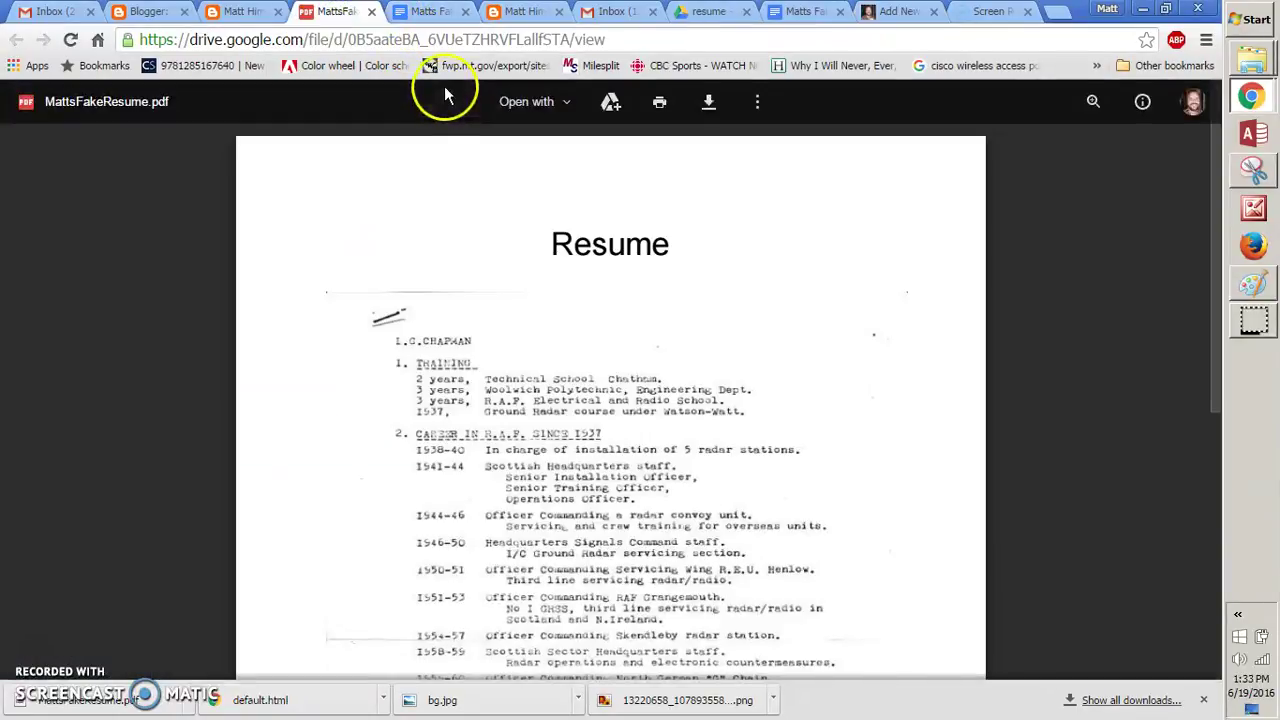
click(420, 13)
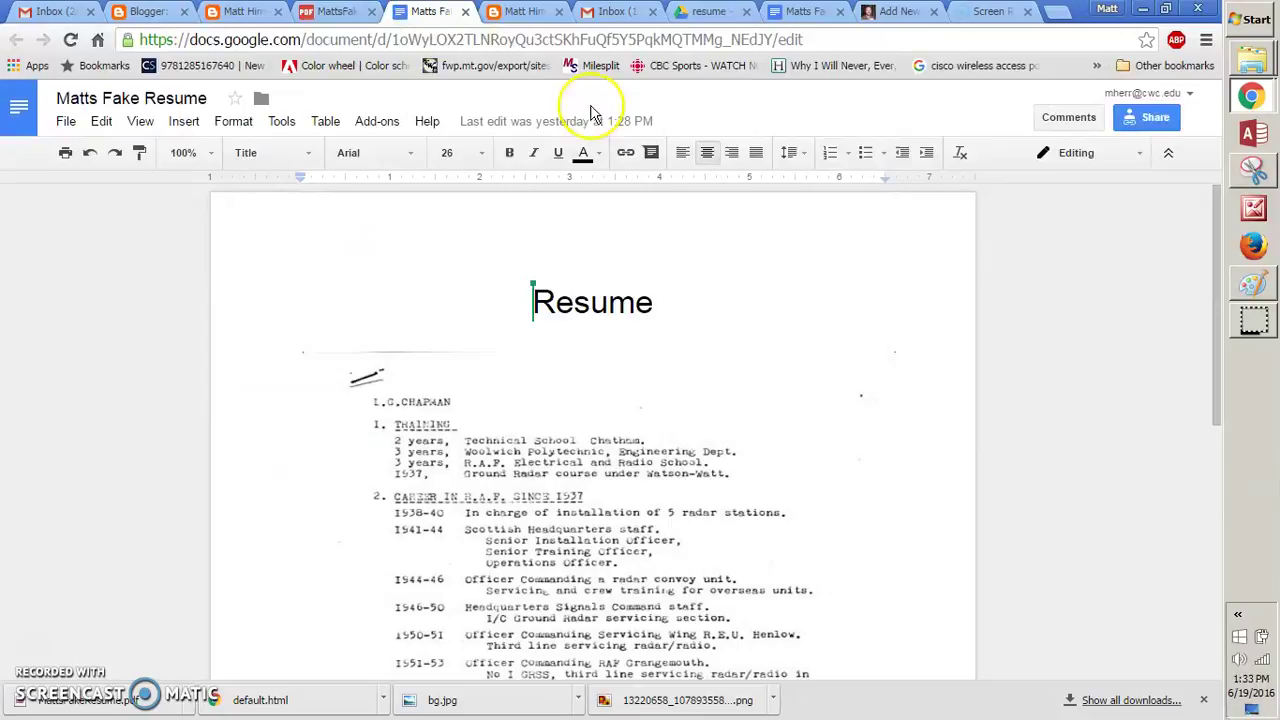
click(1155, 118)
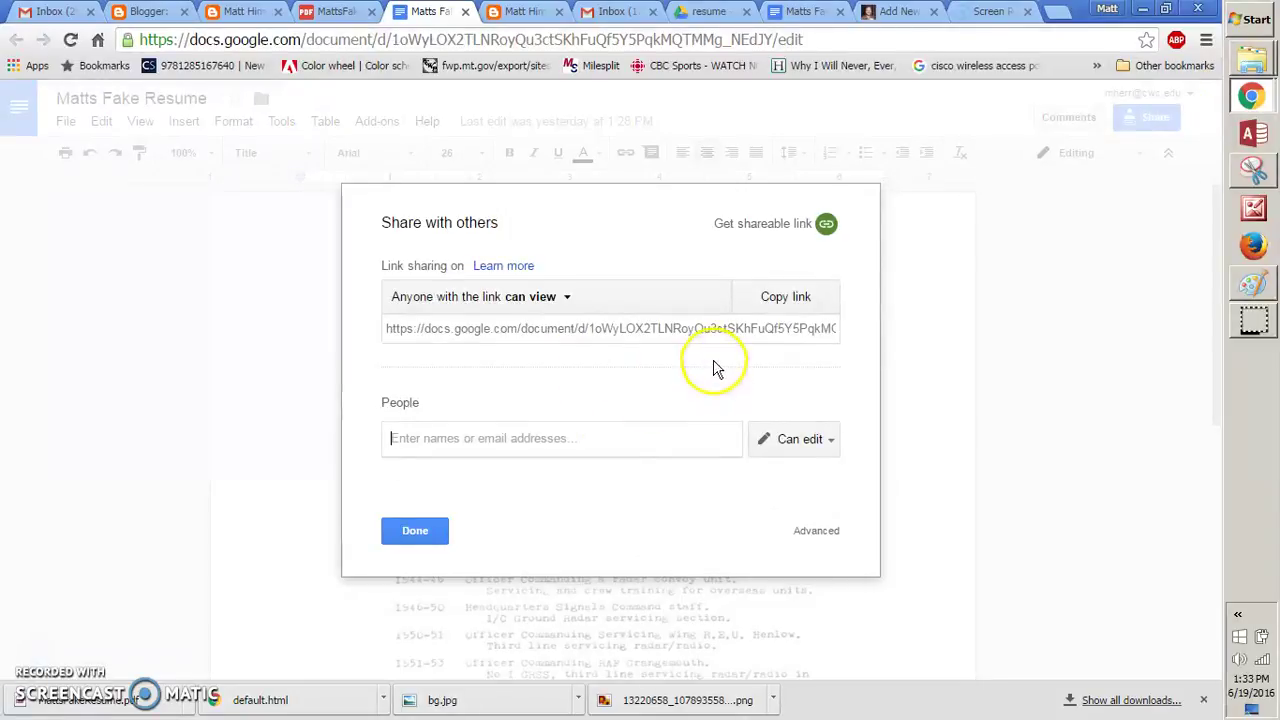
click(768, 302)
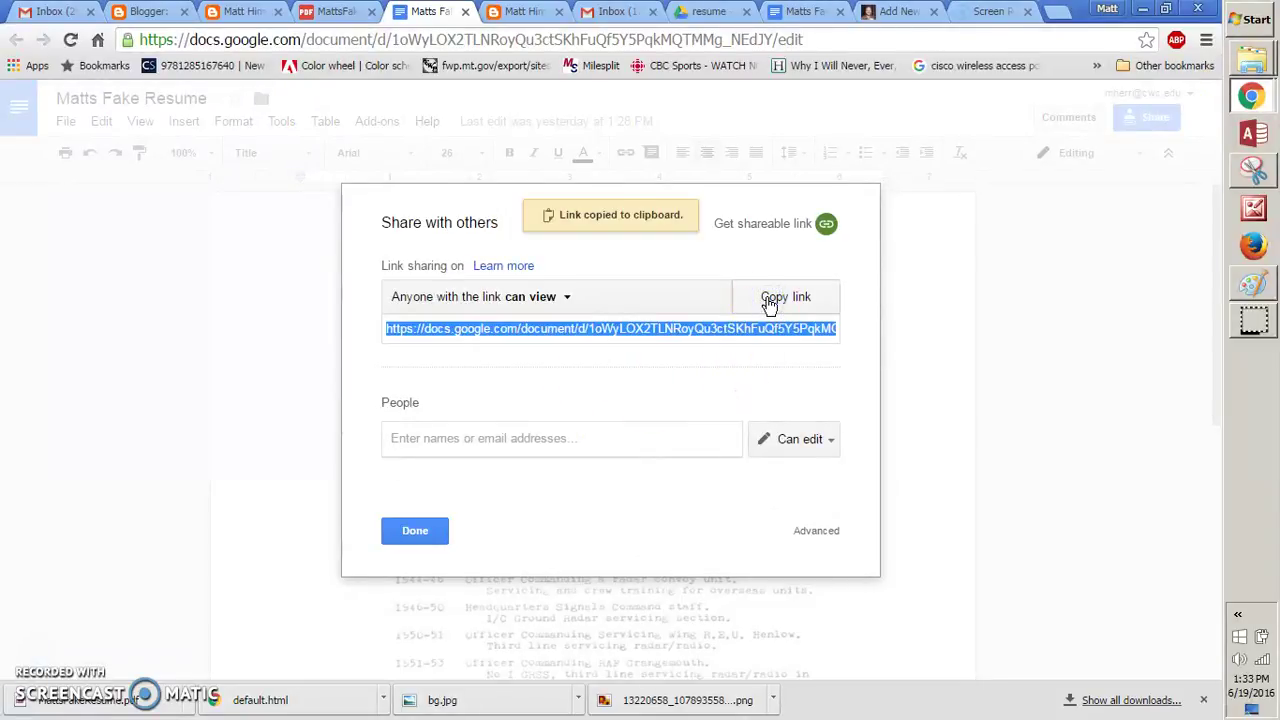
Step: Return to the WordPress post, link the Google Resume line to the copied document address, and publish the post
click(243, 14)
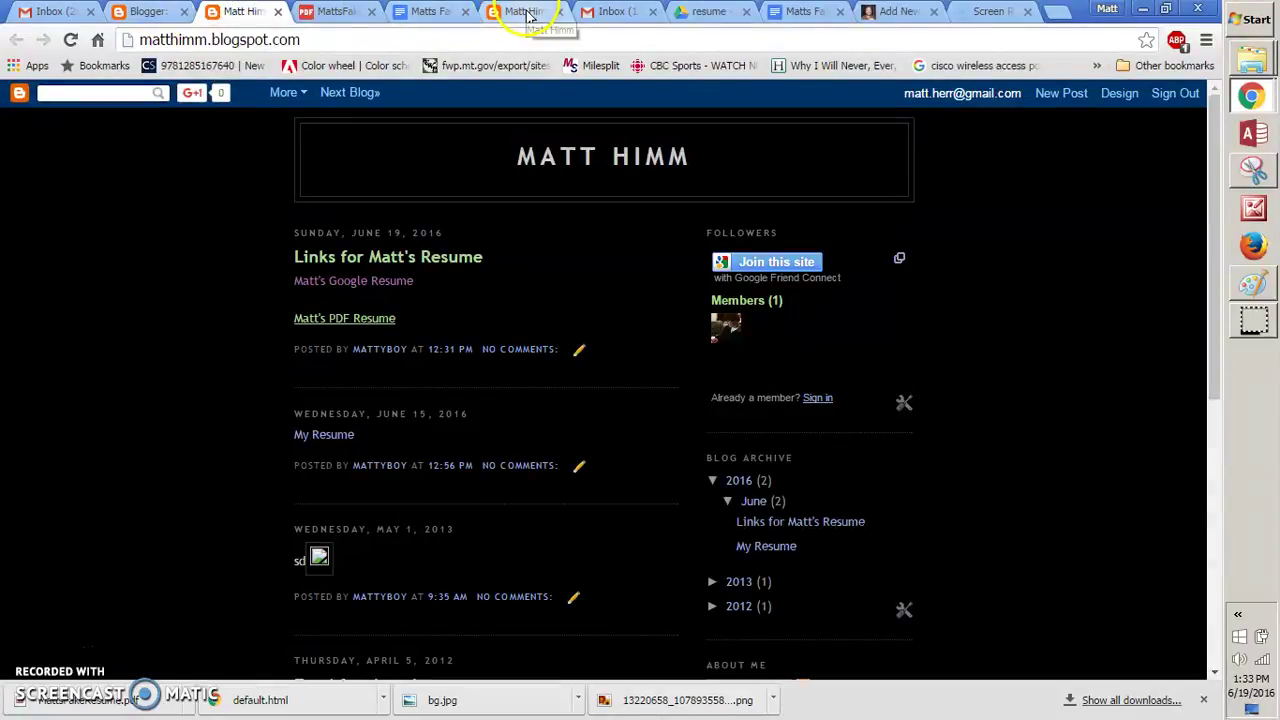
click(900, 12)
click(323, 443)
key(ctrl+v)
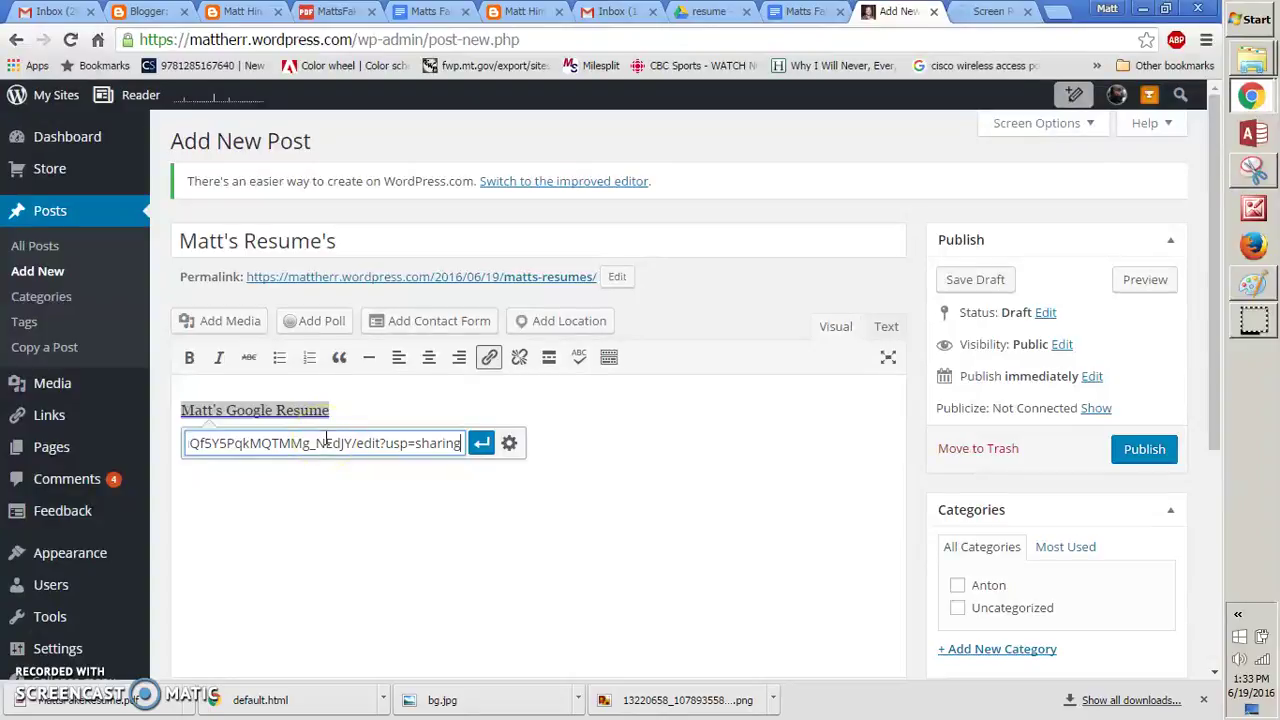
click(480, 445)
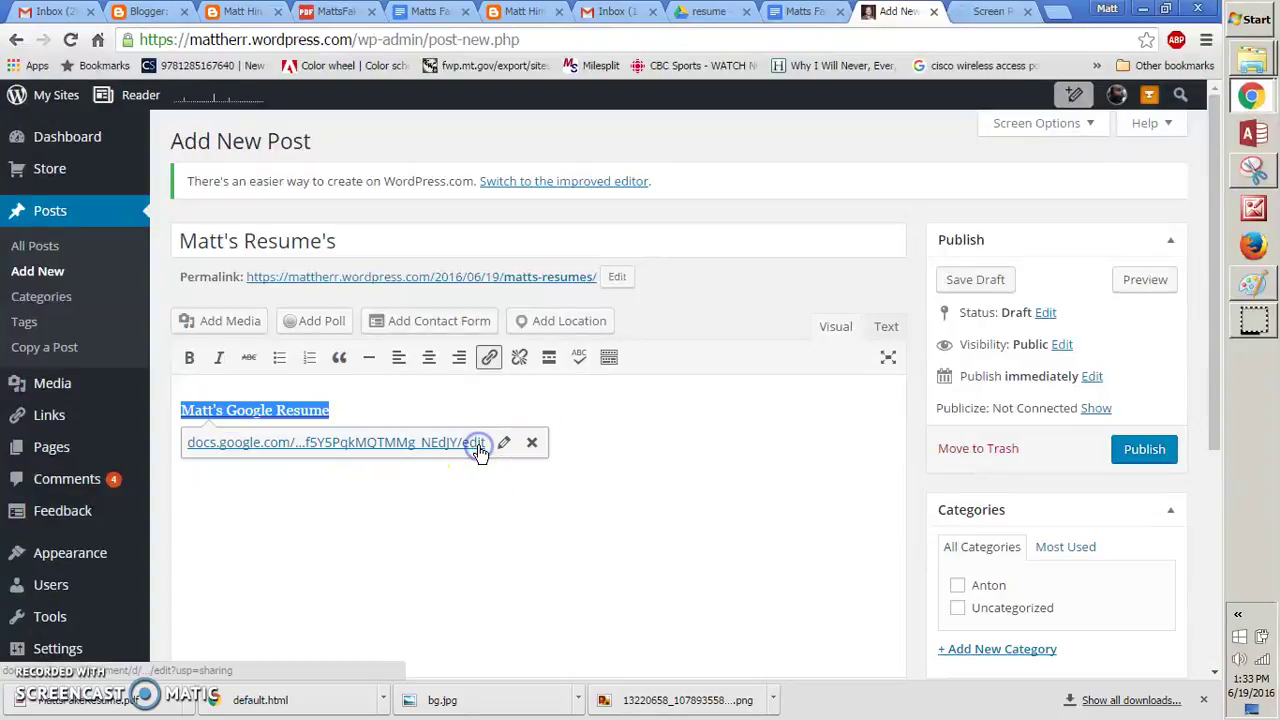
click(1140, 450)
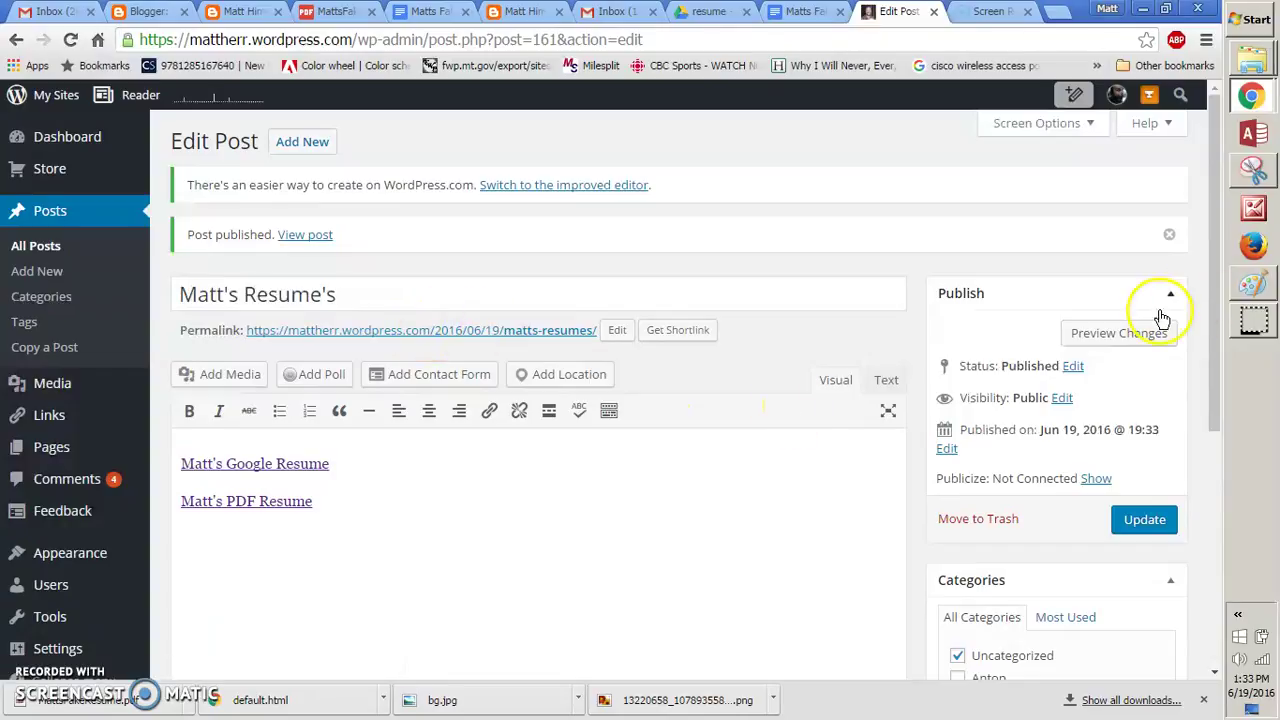
Step: Preview the published post and test its Google resume and PDF resume links, returning to the post
click(1118, 334)
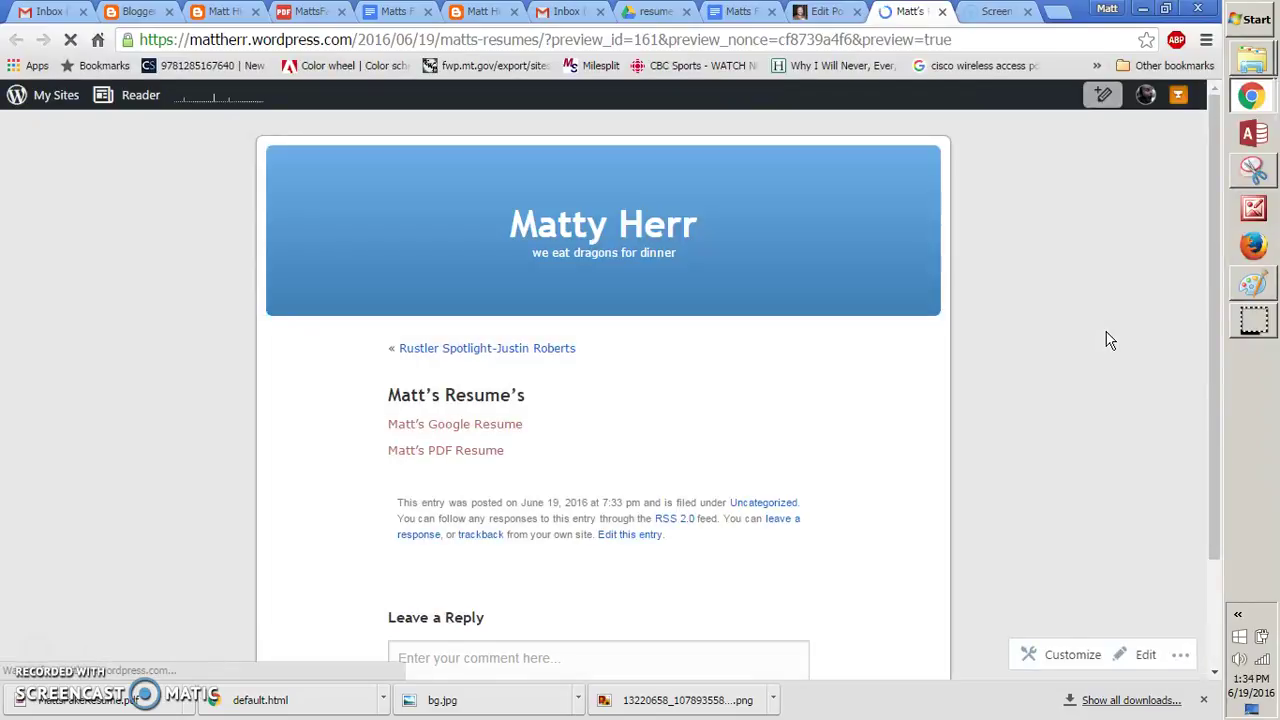
click(474, 428)
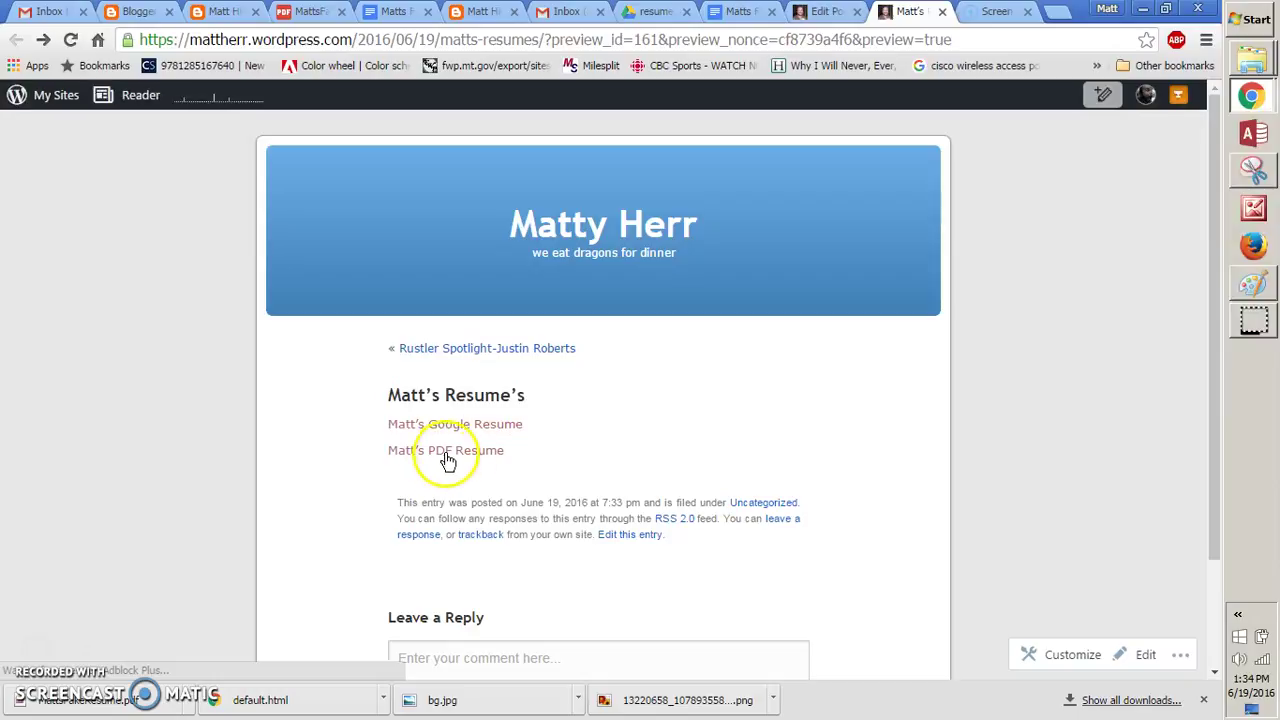
click(450, 457)
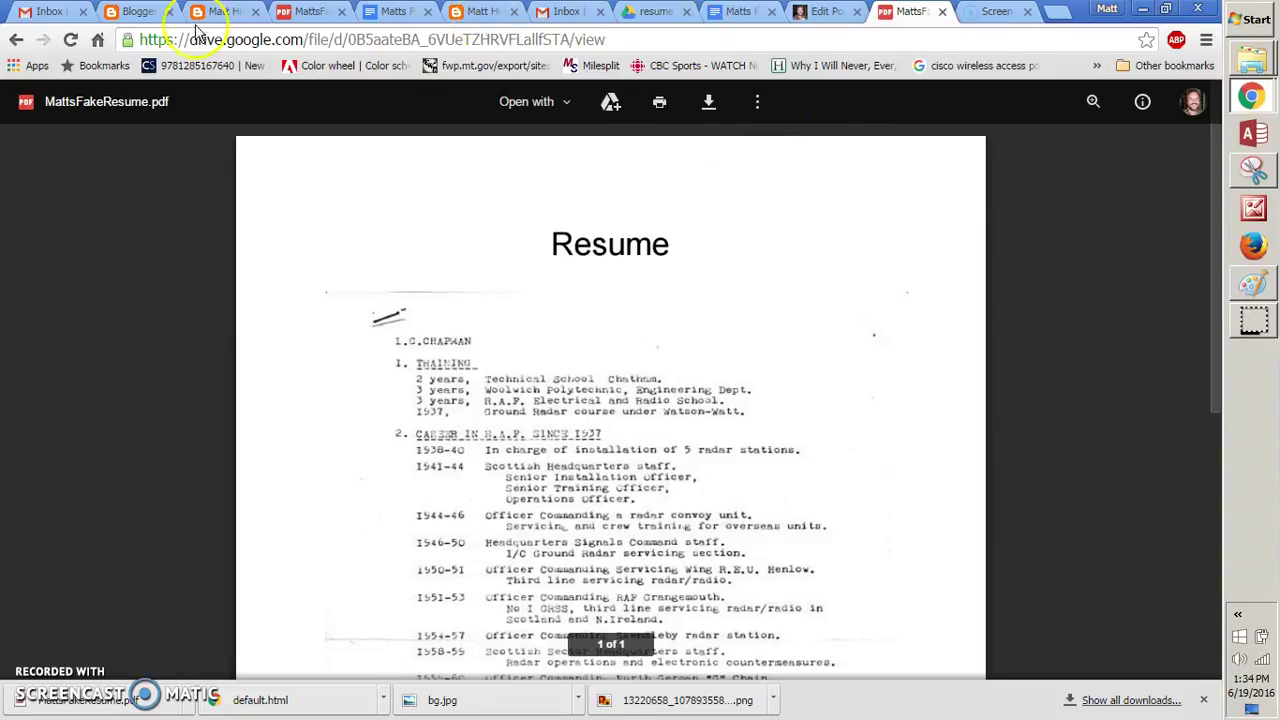
click(16, 42)
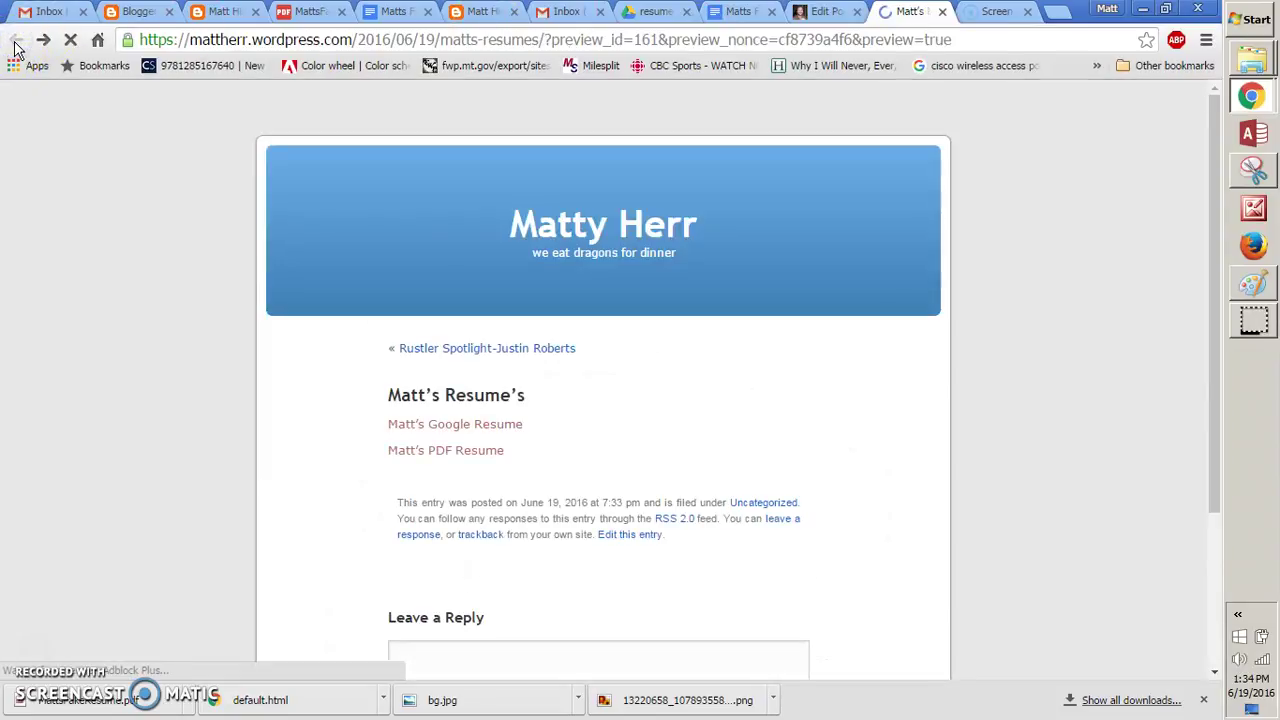